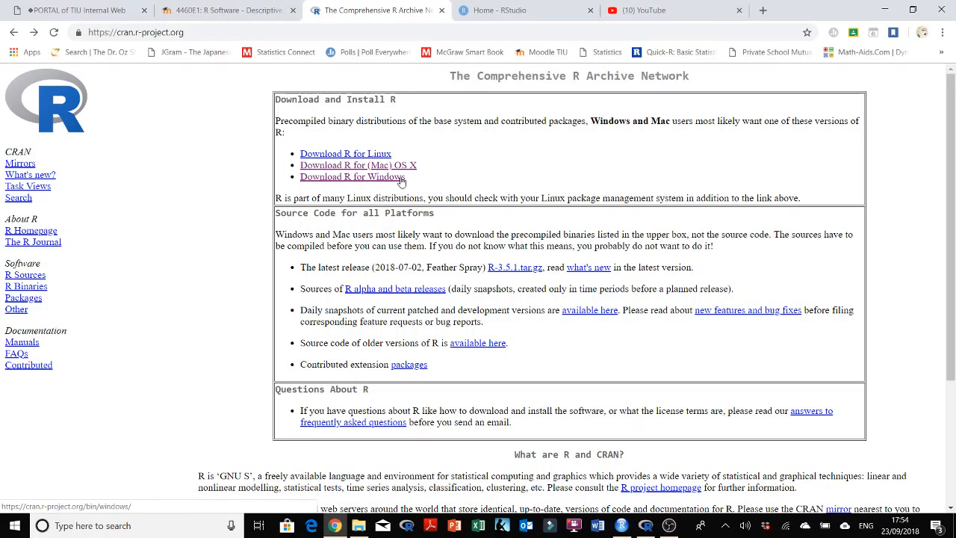
Step: Download the R 3.5.1 installer for Windows from the first-time install page on CRAN and dismiss the download bar
left_click(383, 178)
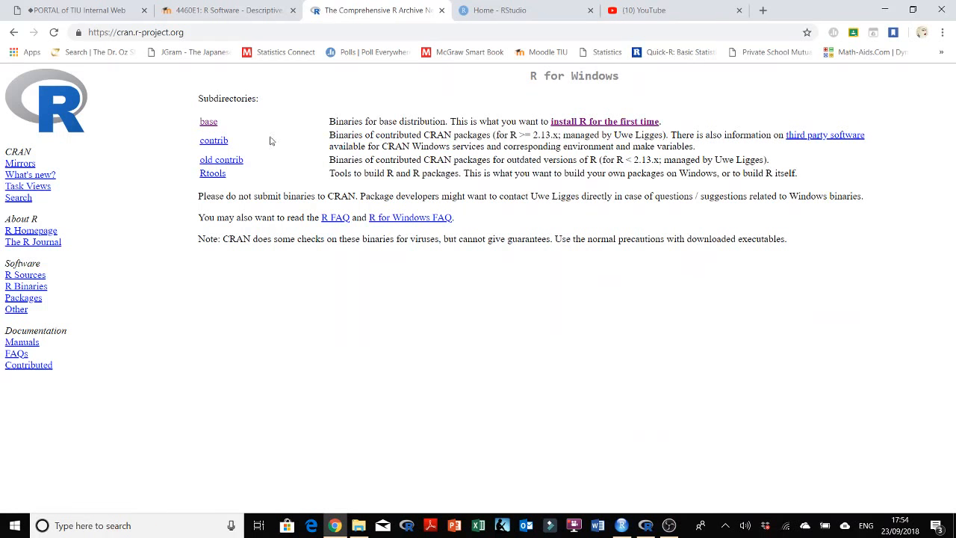
left_click(610, 126)
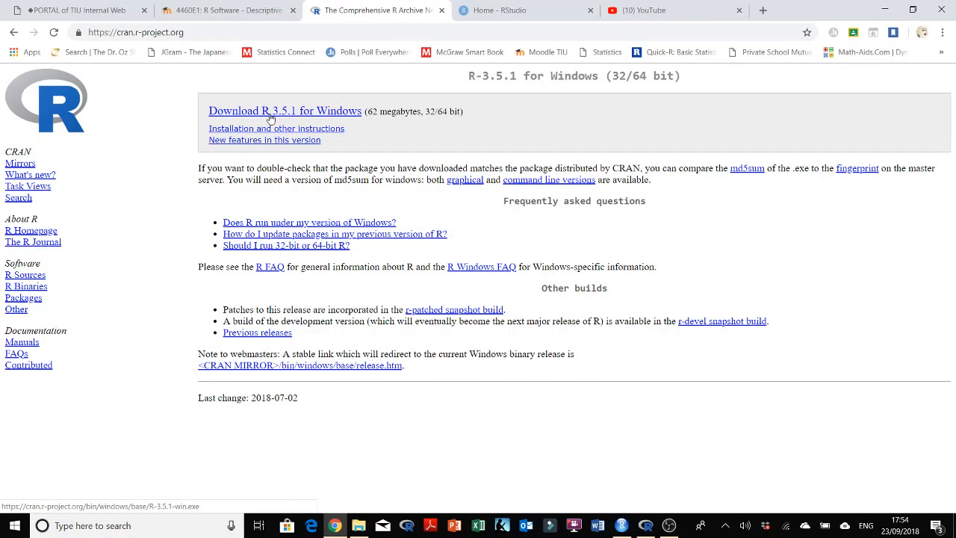
left_click(326, 113)
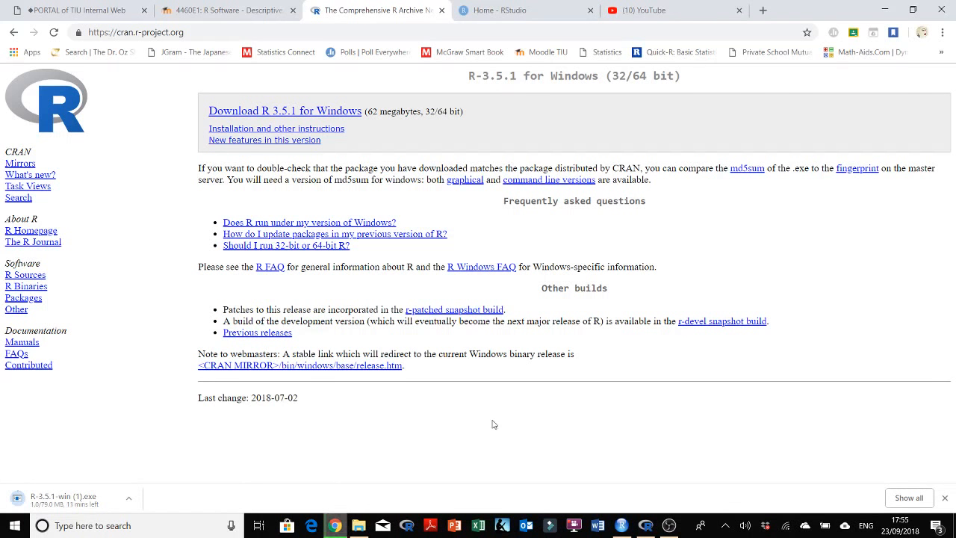
left_click(943, 498)
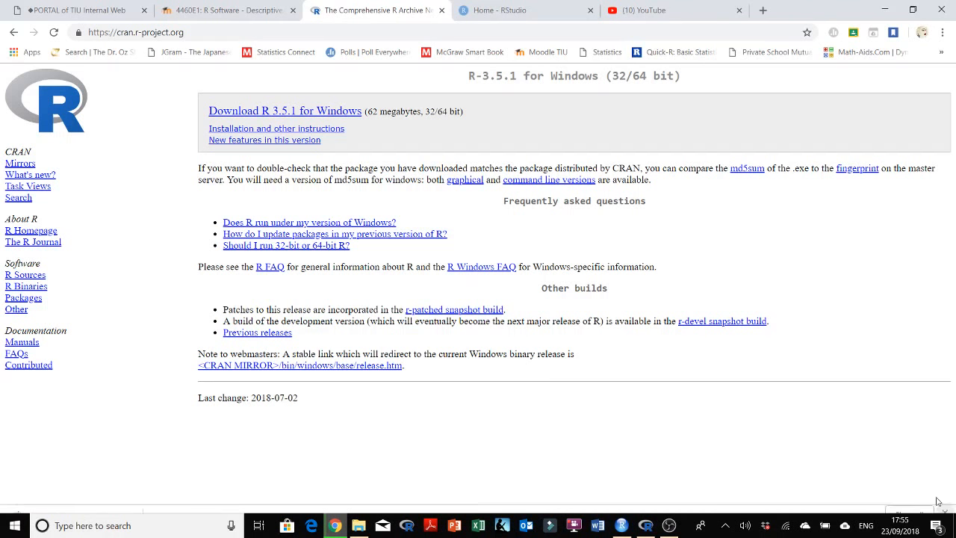
Step: Switch to the R GUI to look at its console, and return to the browser
left_click(647, 527)
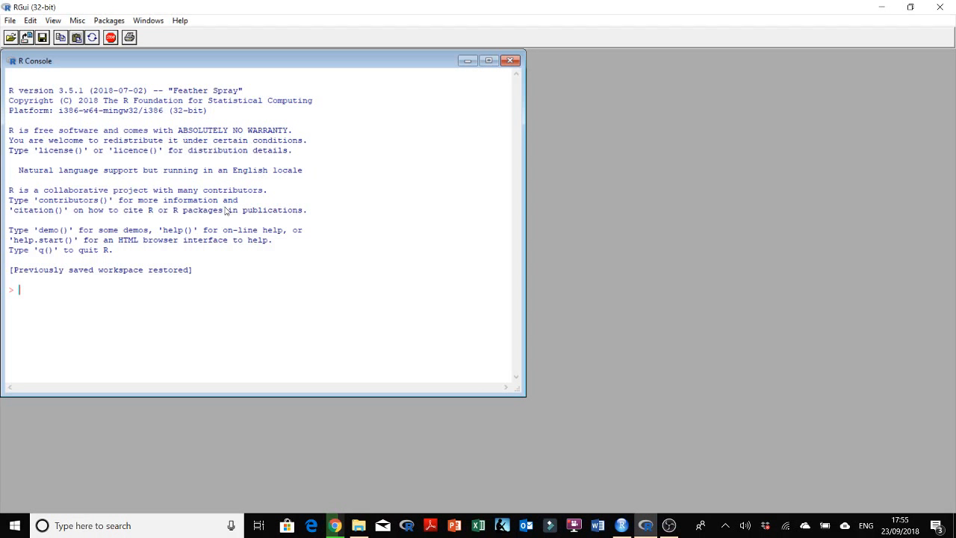
left_click(879, 9)
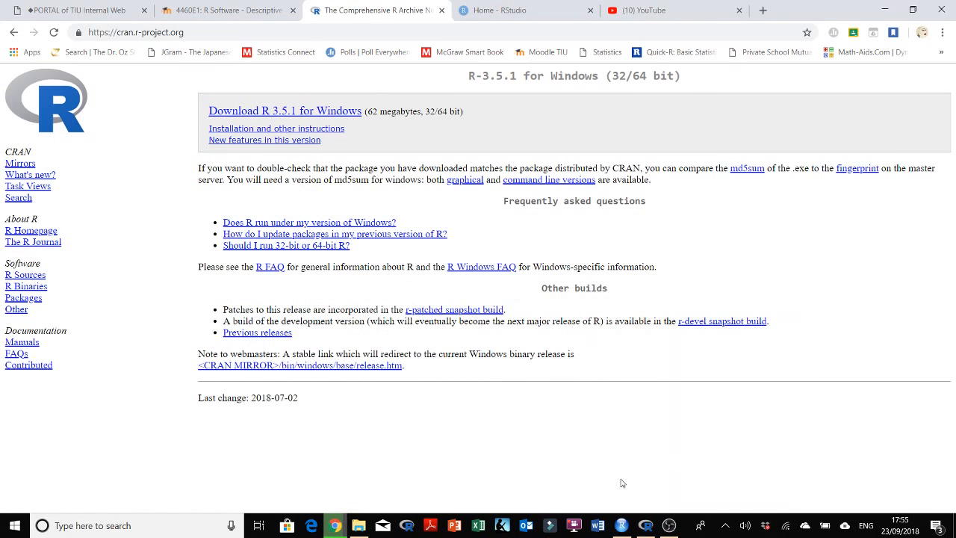
Step: Go to the RStudio website and open the download page for the free RStudio Desktop edition
left_click(514, 9)
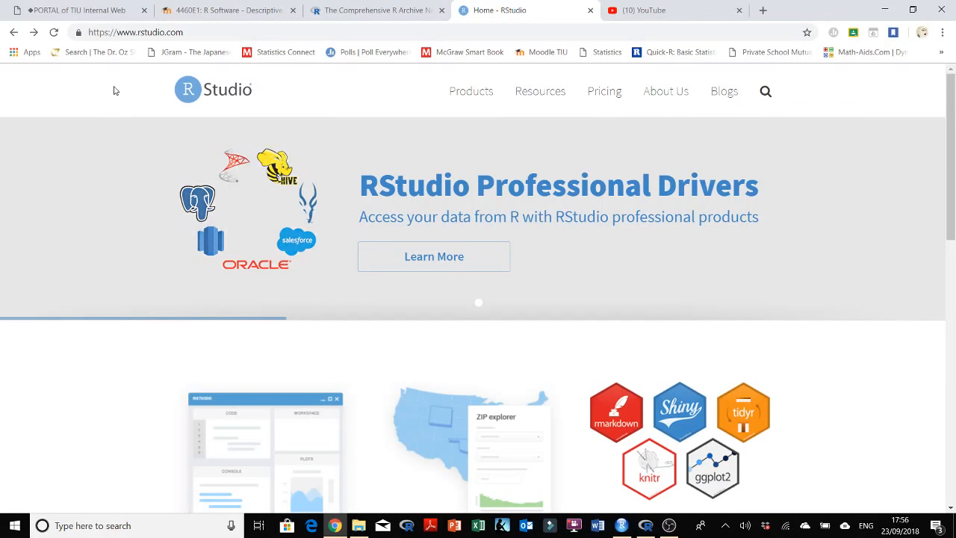
left_click(348, 15)
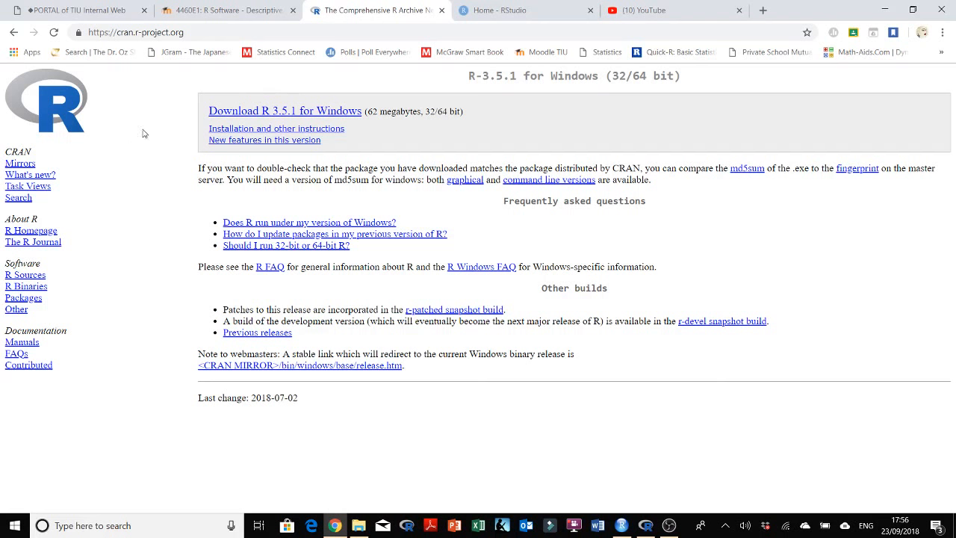
left_click(503, 11)
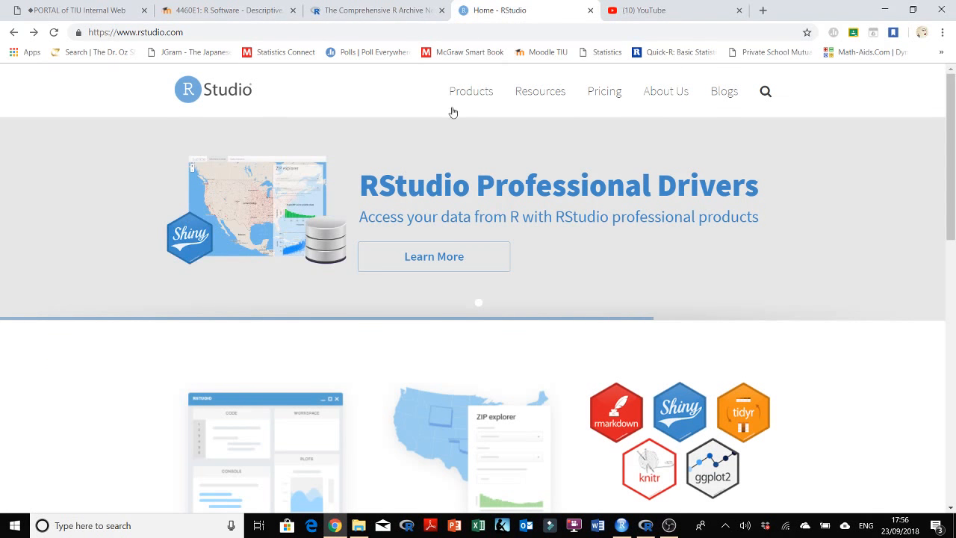
mouse_move(469, 95)
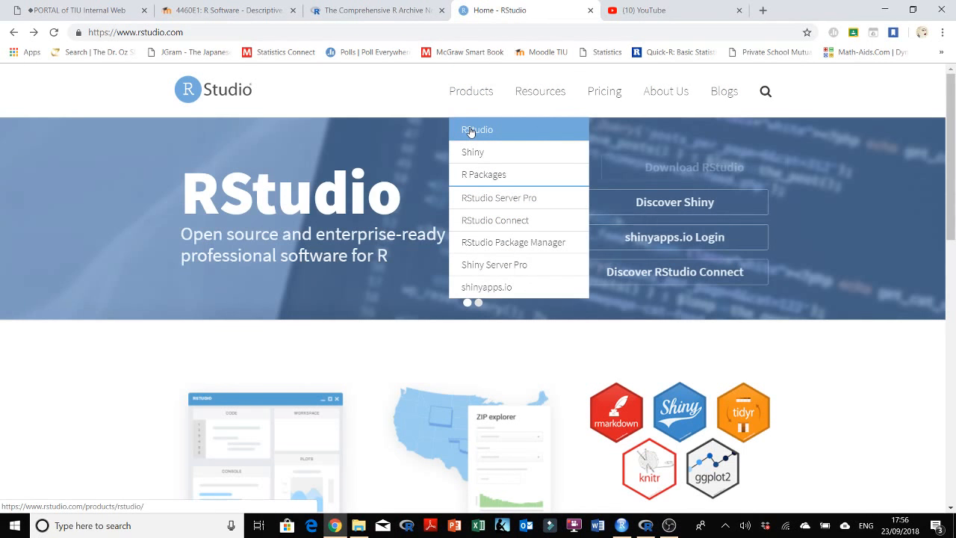
left_click(475, 131)
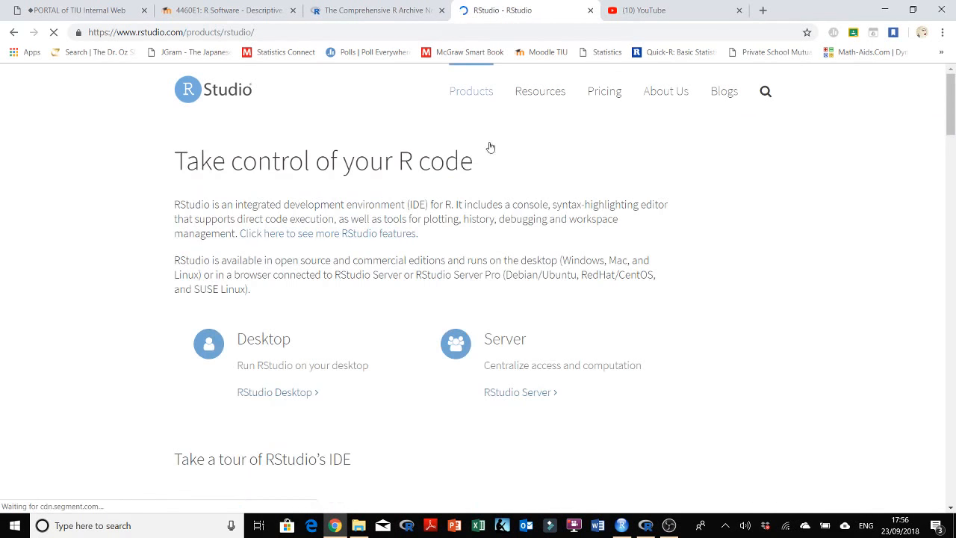
left_click(254, 343)
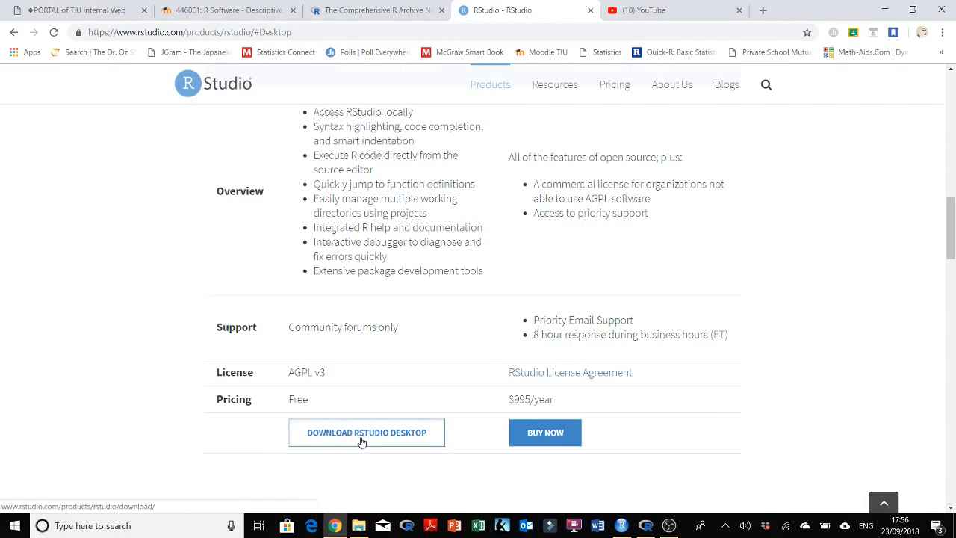
left_click(401, 441)
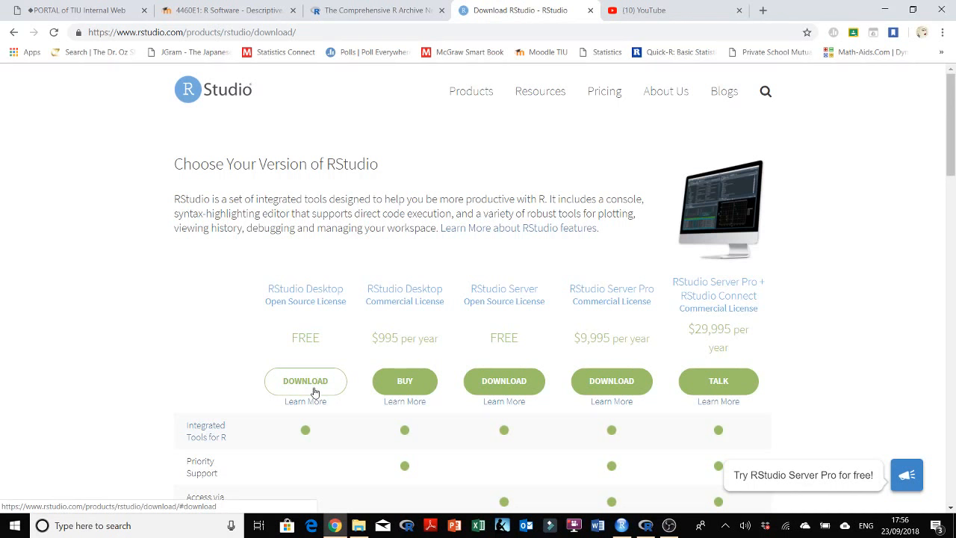
Step: Switch to RStudio, show the Untitled1 script without closing it, and adjust the height split between the source and console panes
left_click(621, 525)
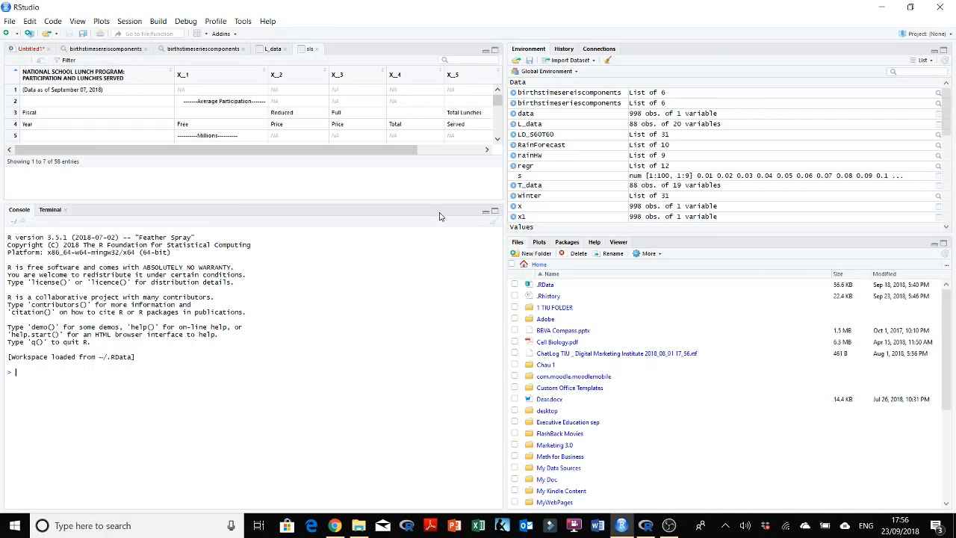
left_click_drag(439, 203, 429, 269)
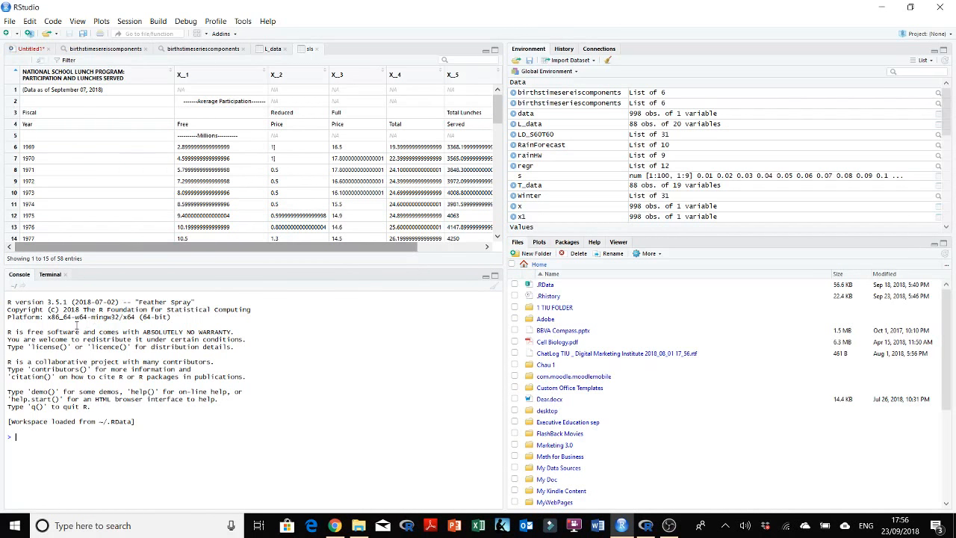
left_click(49, 49)
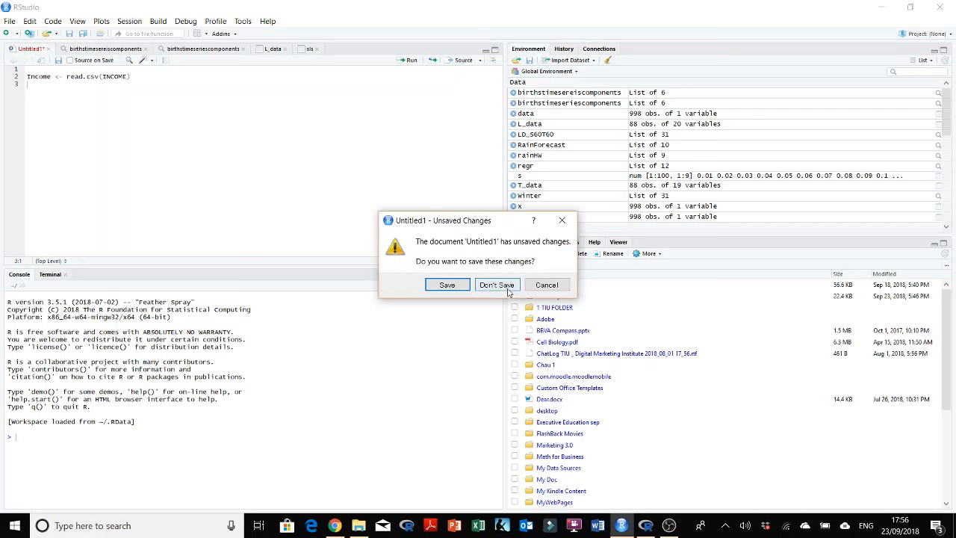
left_click(562, 220)
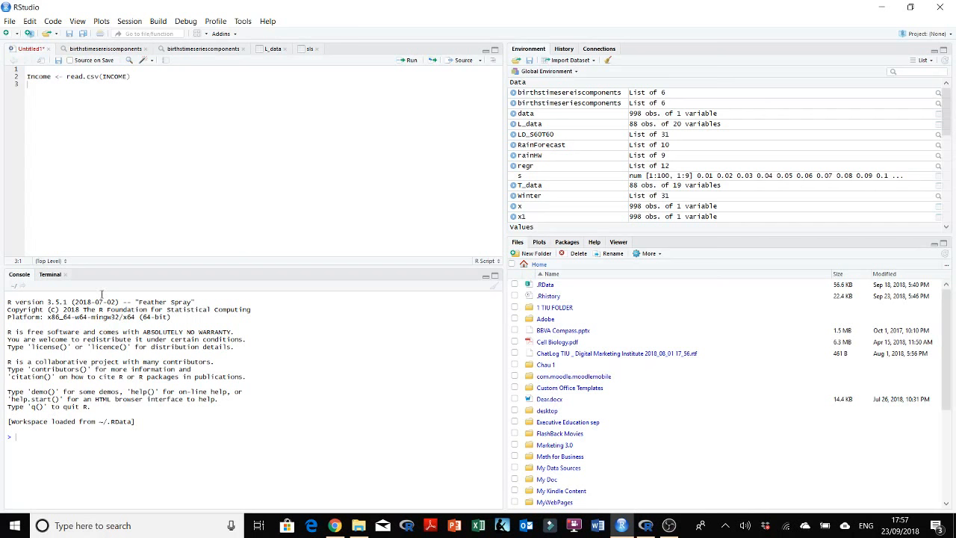
left_click_drag(82, 267, 77, 216)
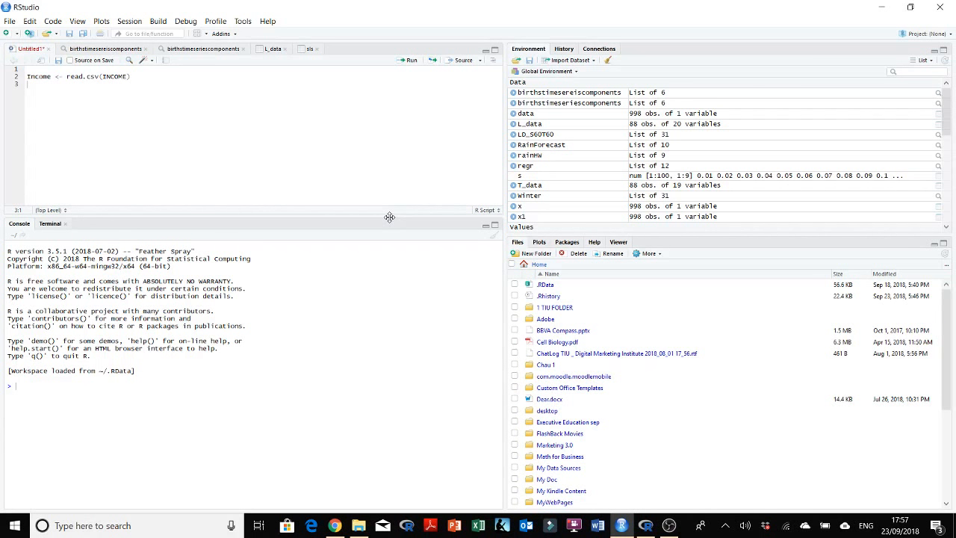
left_click_drag(390, 216, 389, 253)
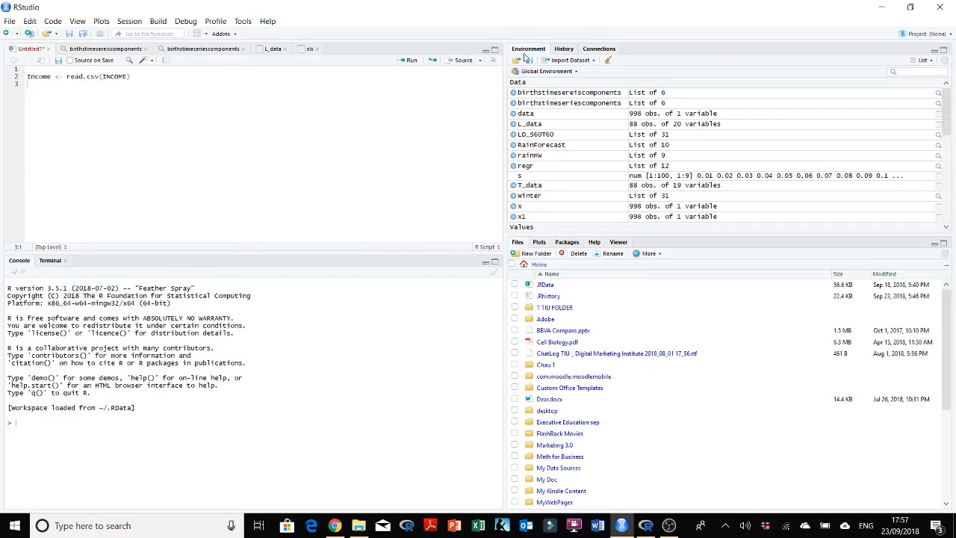
Step: View the birthstimeseriescomponents and RainForecast objects from the environment, and show the command history
left_click(583, 104)
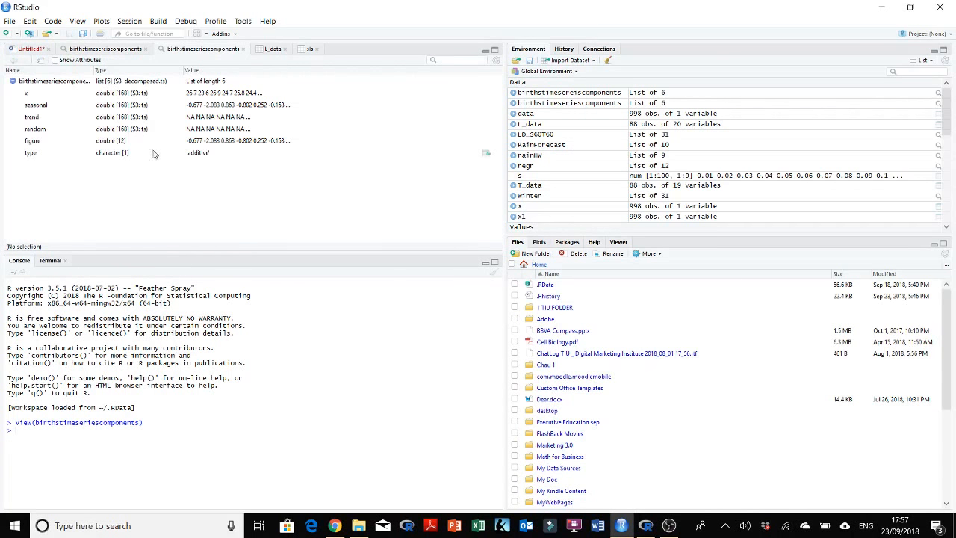
left_click(554, 147)
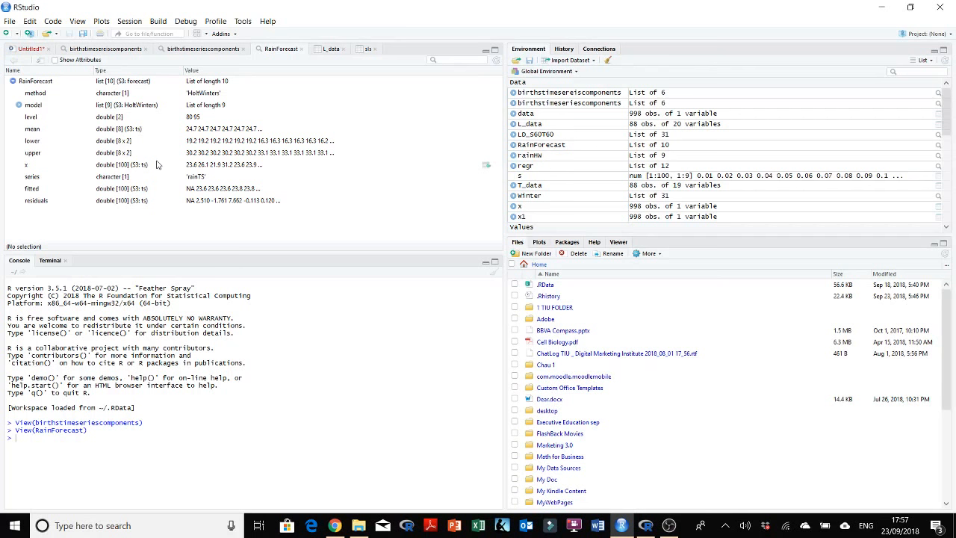
left_click(567, 50)
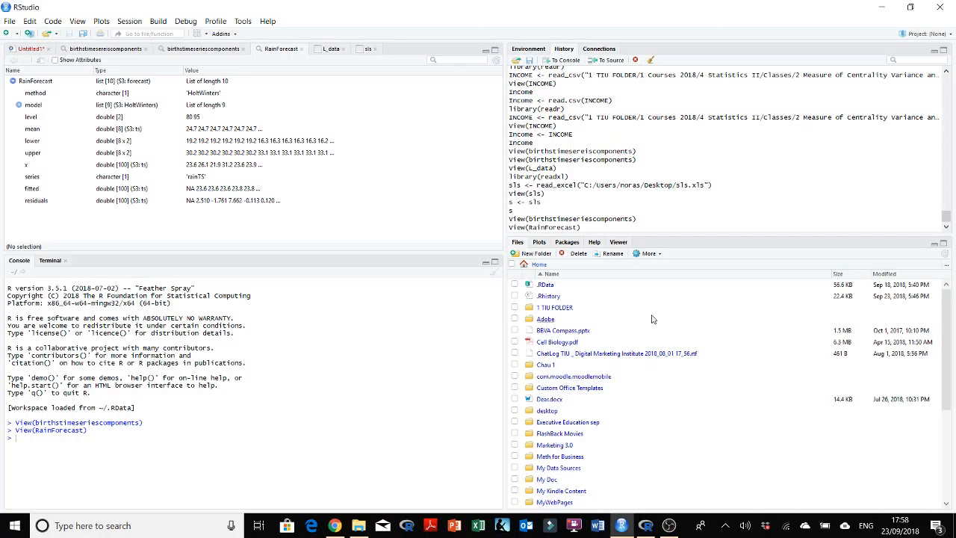
Step: Browse the files to 1 TIU FOLDER/1 Courses 2018/4 Statistics II/Classes/2 Measure of Centrality Variance and Shape/R - Descriptive Statistics
left_click(567, 309)
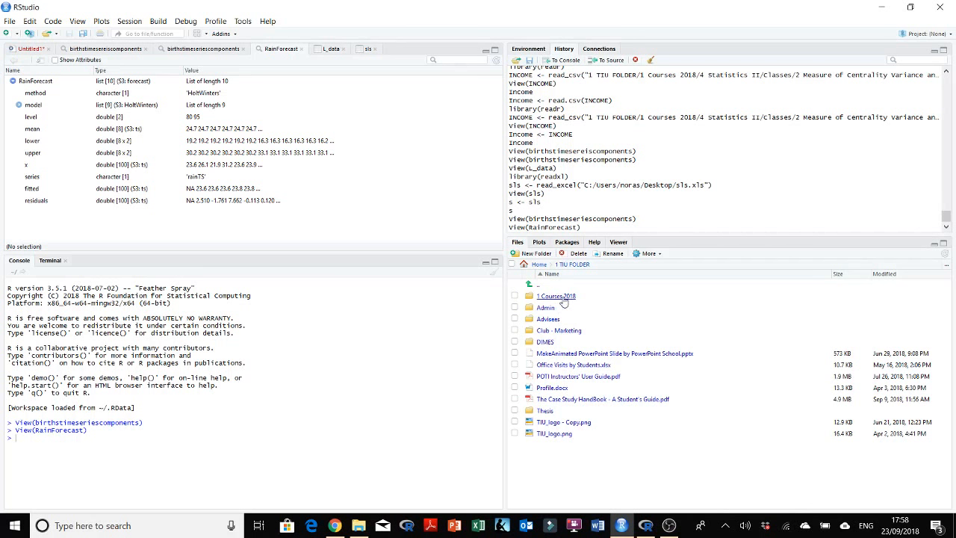
left_click(561, 296)
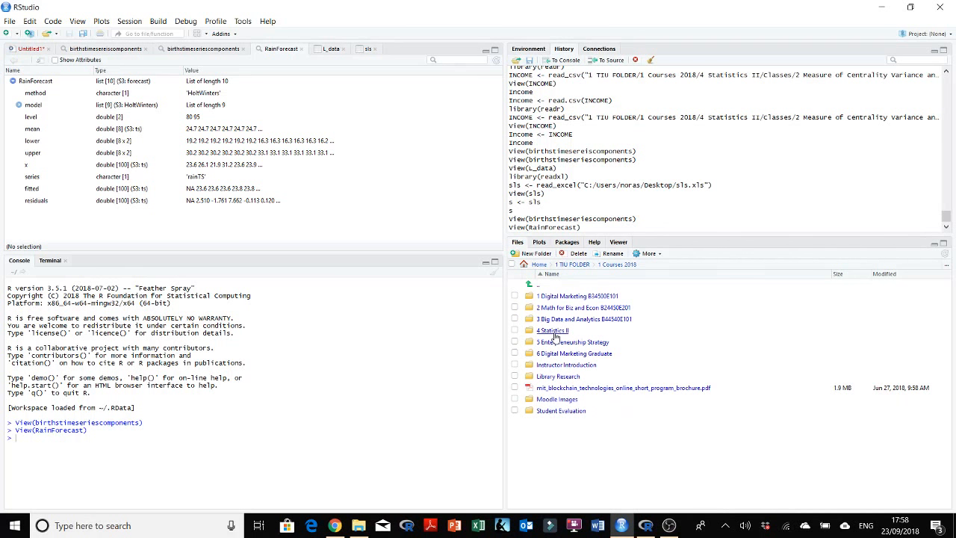
left_click(554, 332)
left_click(550, 321)
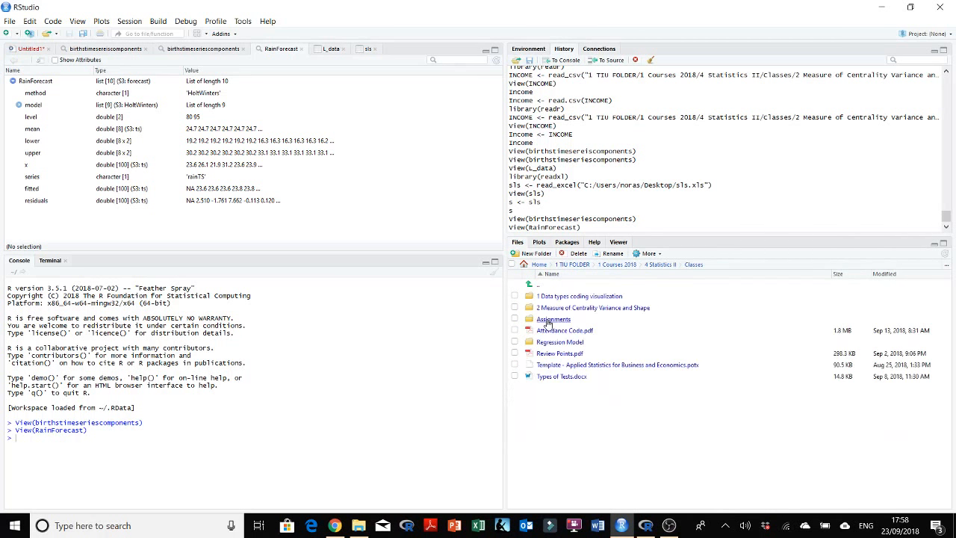
left_click(556, 308)
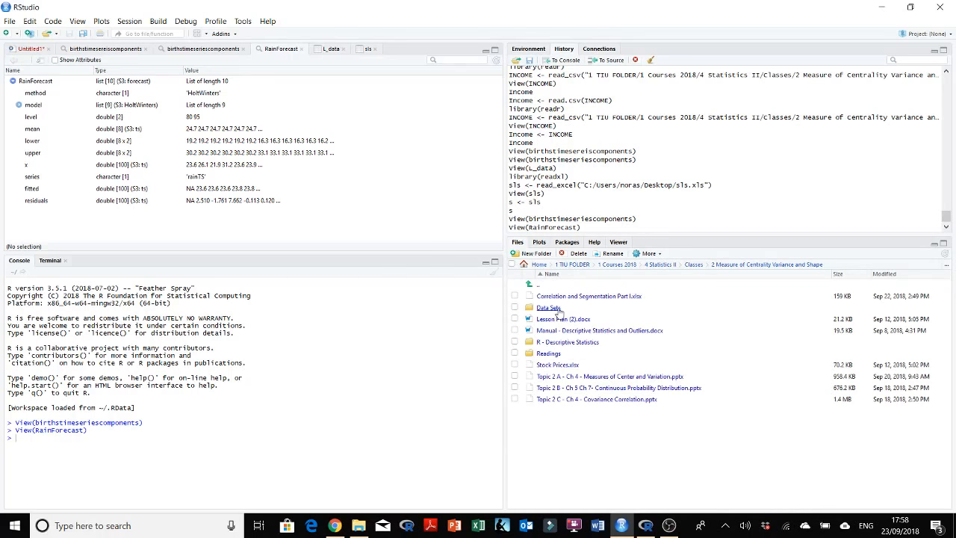
left_click(569, 343)
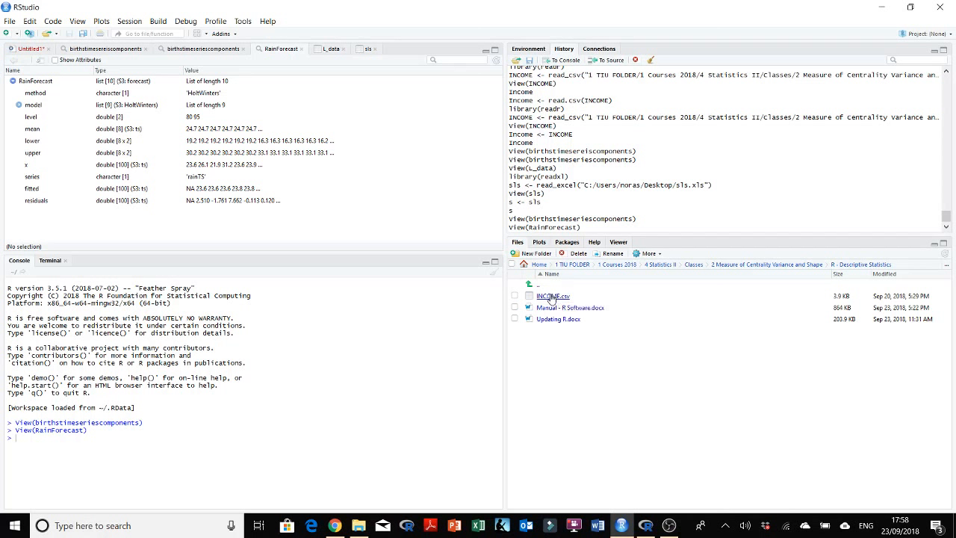
Step: Import INCOME.csv as a dataset named INCOME with the default comma-delimited options
left_click(556, 297)
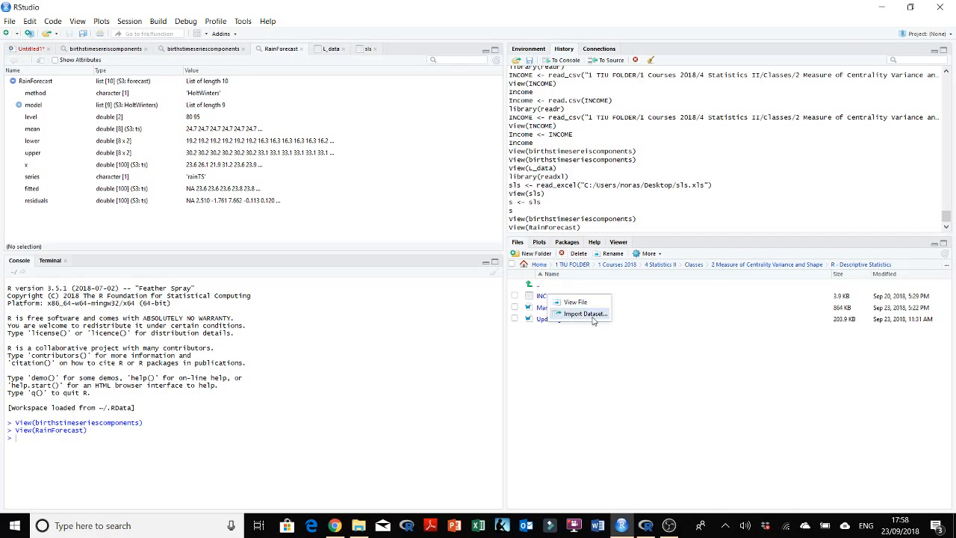
left_click(591, 315)
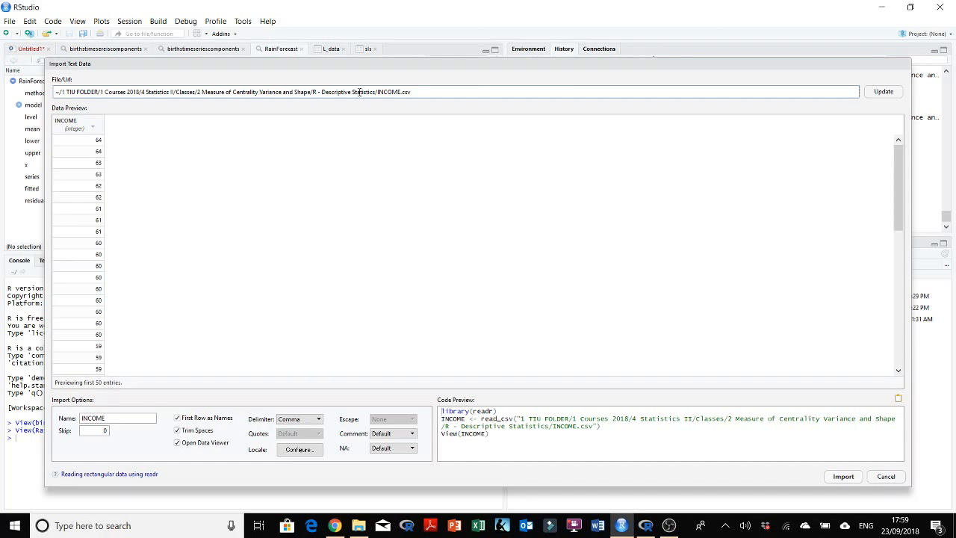
left_click(843, 477)
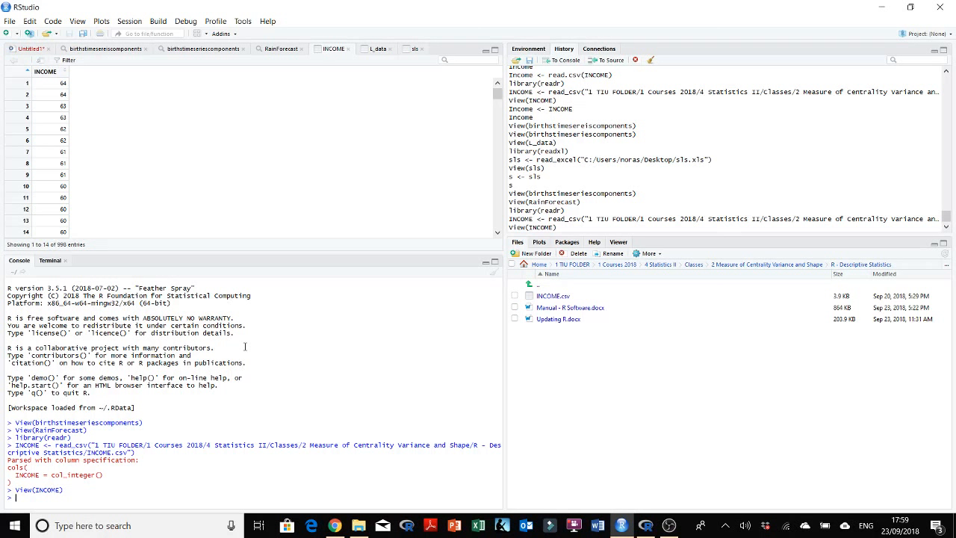
Step: Assign the INCOME dataset to a variable named Income in the console and print that variable
type("Income <- INCOME")
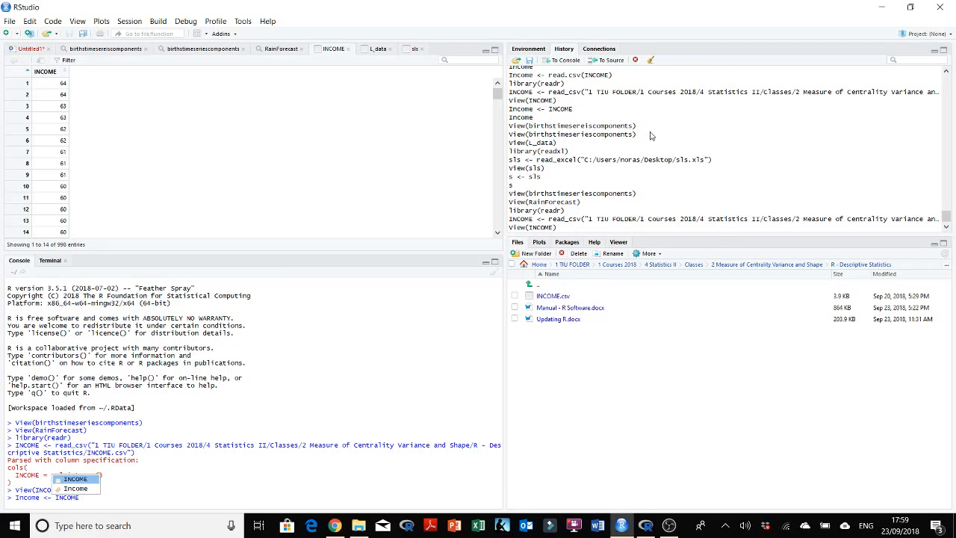
left_click(76, 478)
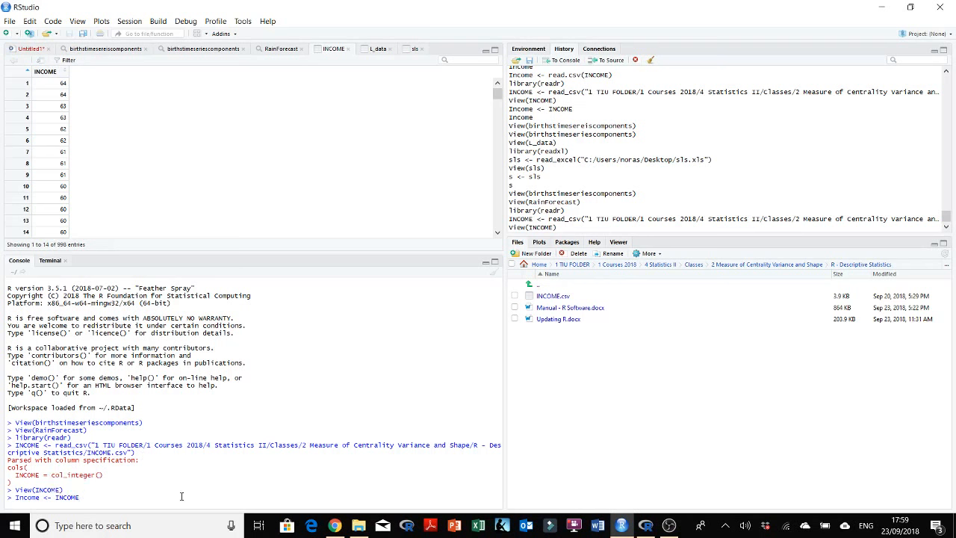
key("Return")
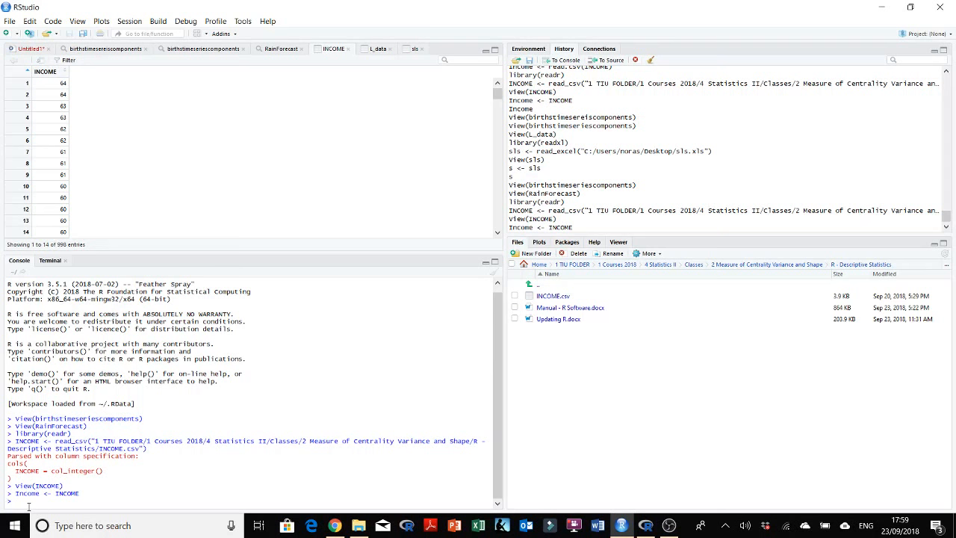
type("Income")
key("Escape")
key("Return")
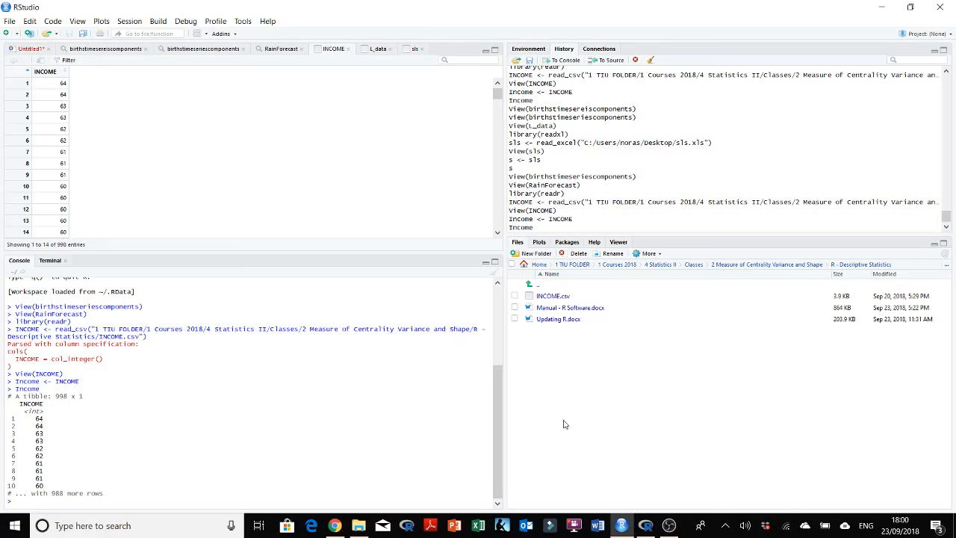
Step: Switch to Word, open Manual - R Software, and review the Install a Package(s) section, highlighting histogram in the install.packages command
left_click(599, 527)
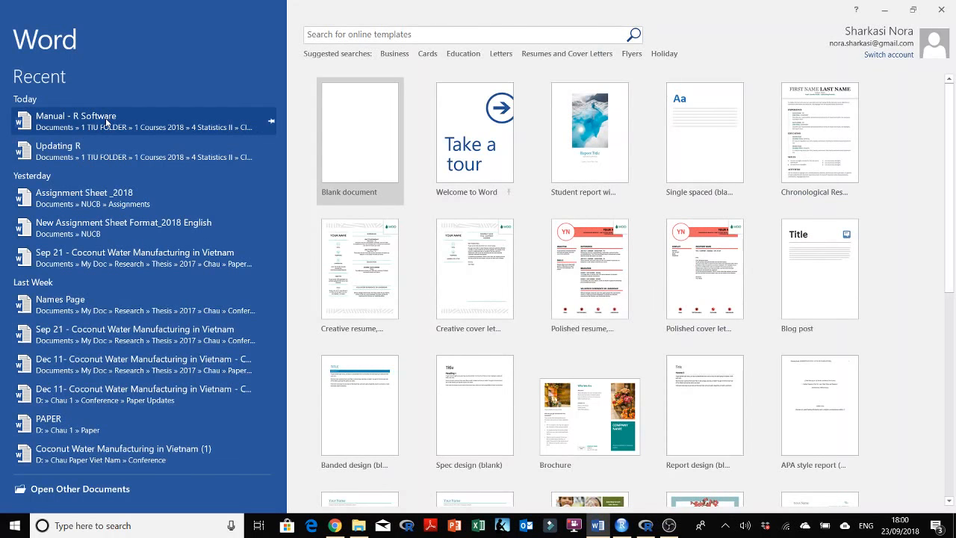
left_click(107, 124)
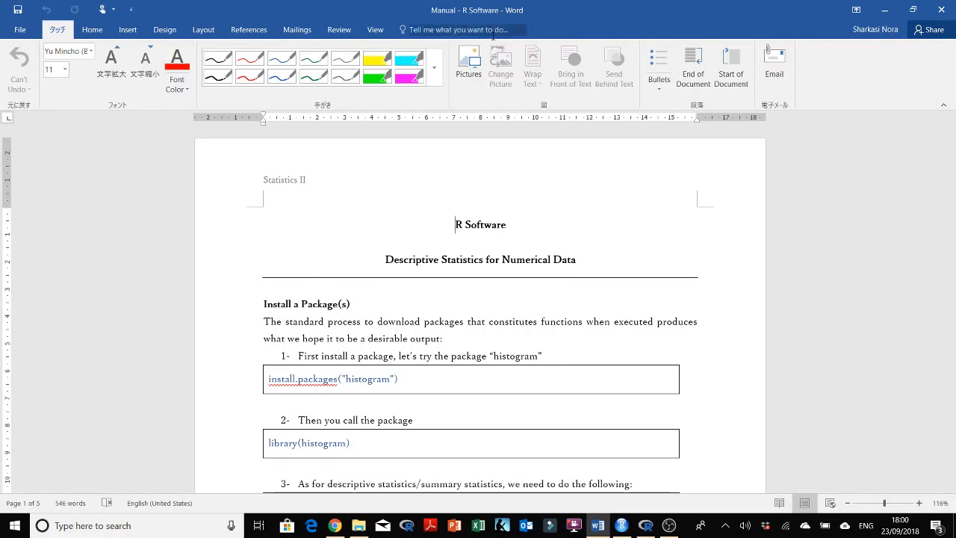
scroll(535, 251, "down", 1)
scroll(459, 252, "down", 2)
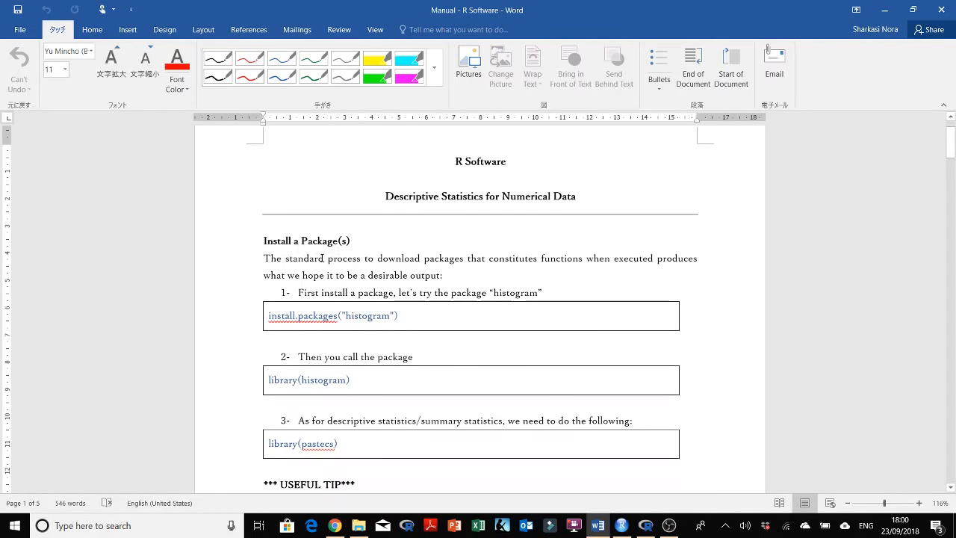
scroll(327, 273, "down", 3)
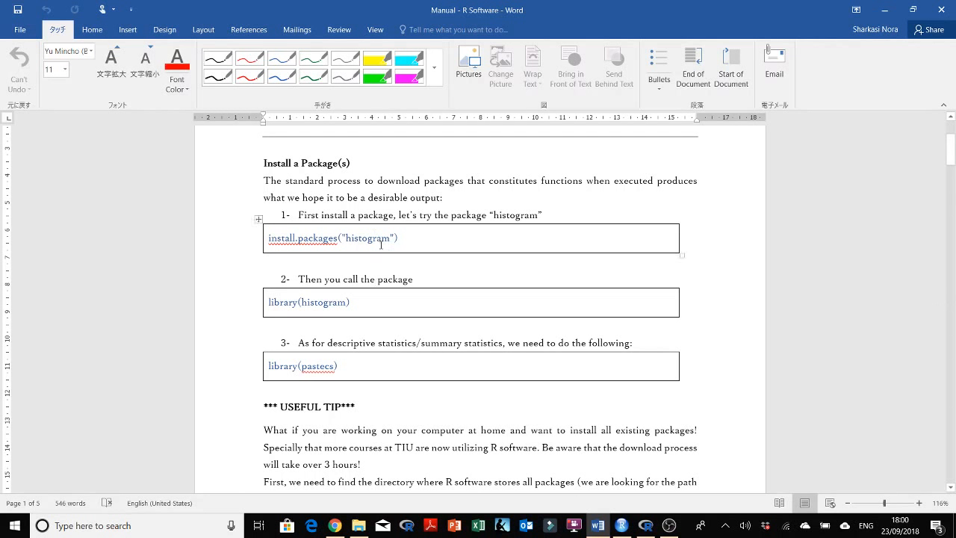
left_click_drag(392, 237, 345, 237)
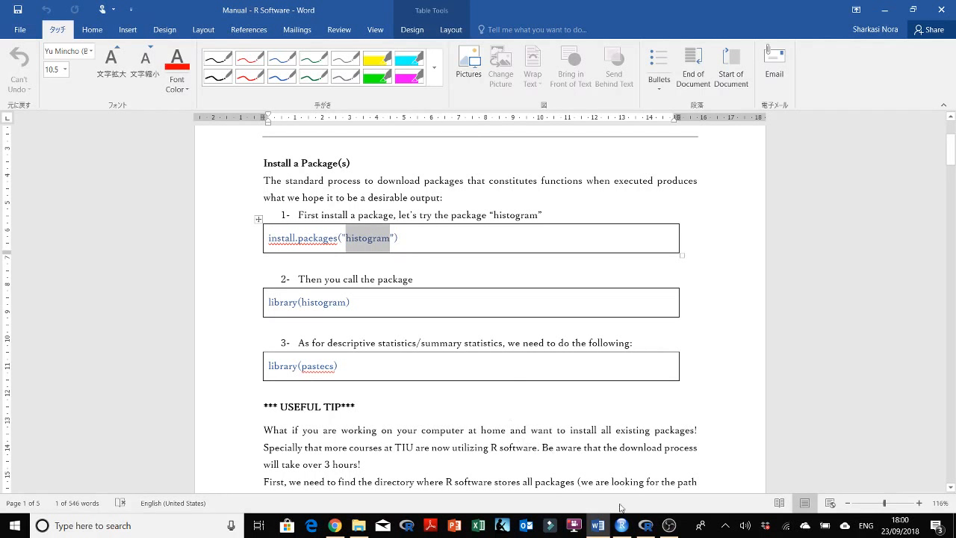
Step: Switch to RStudio and try to install the histogram package by running install.pacages("histogram") in the console
left_click(621, 526)
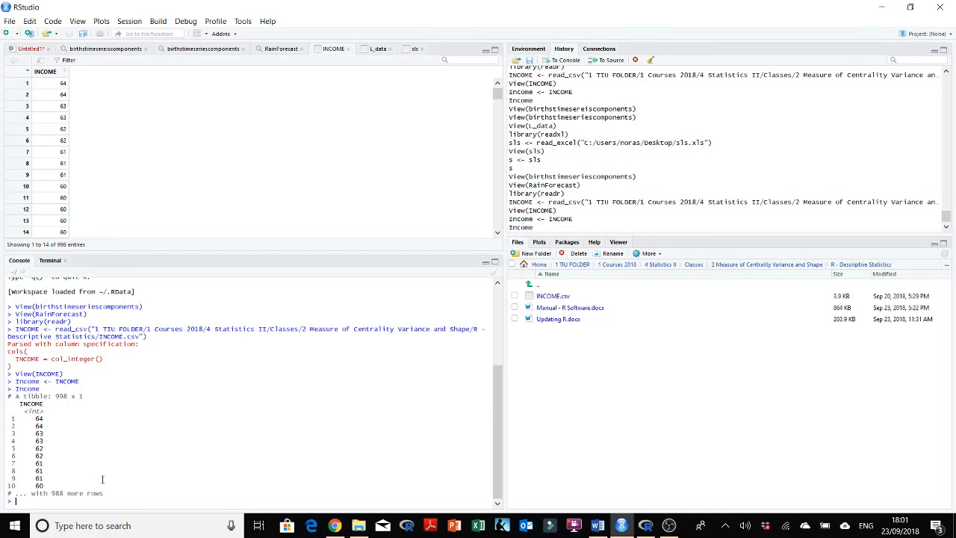
type("install")
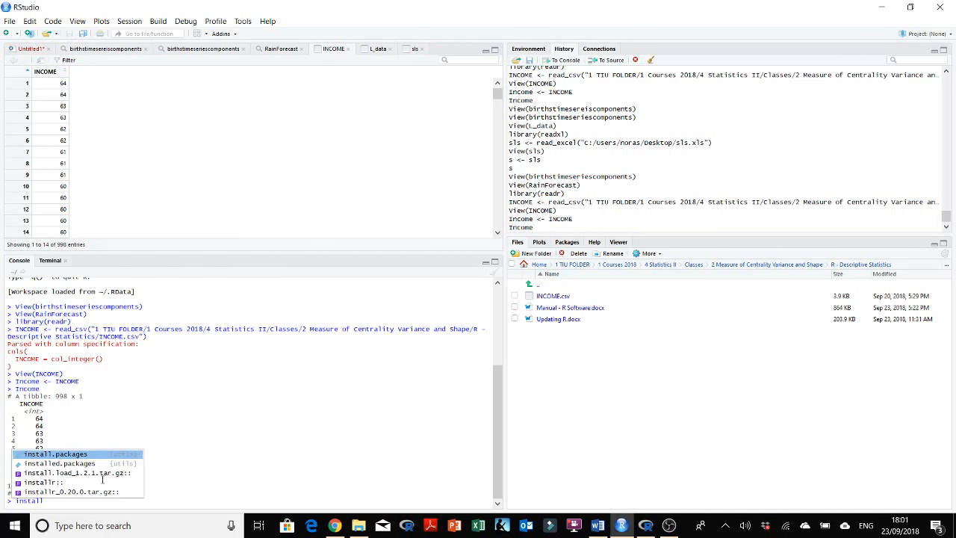
type(".pacag")
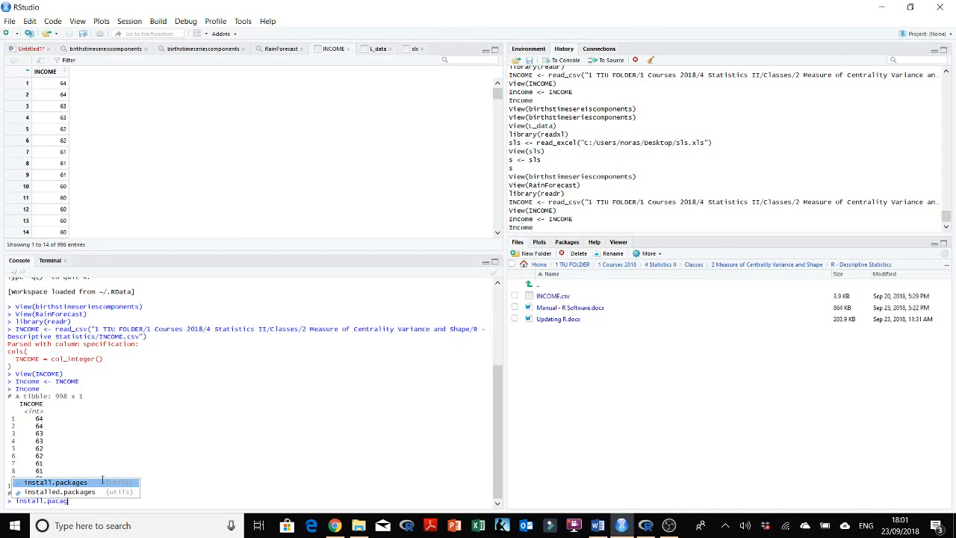
type("es(\"")
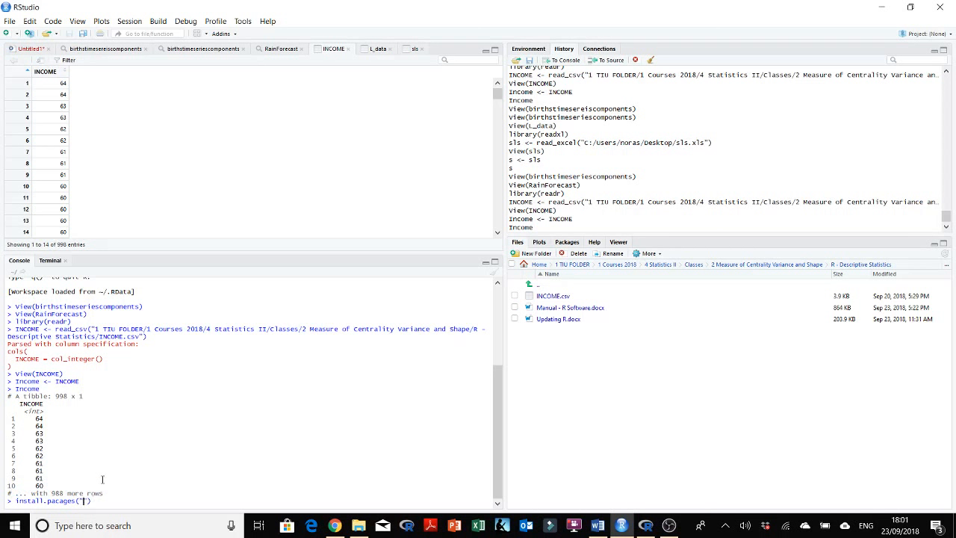
type("histogram")
key("Return")
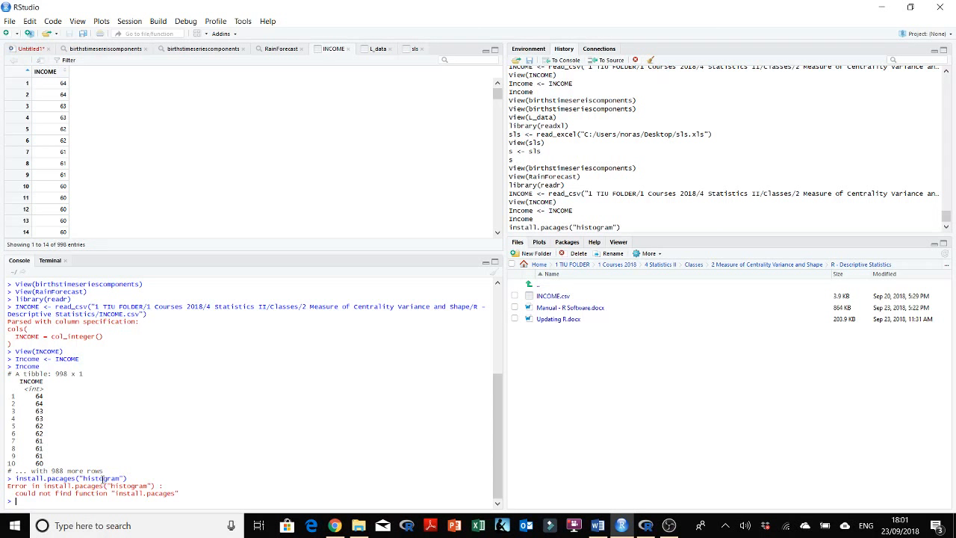
Step: Install the histogram package by running install.packages("histogram") in the console
type("install.")
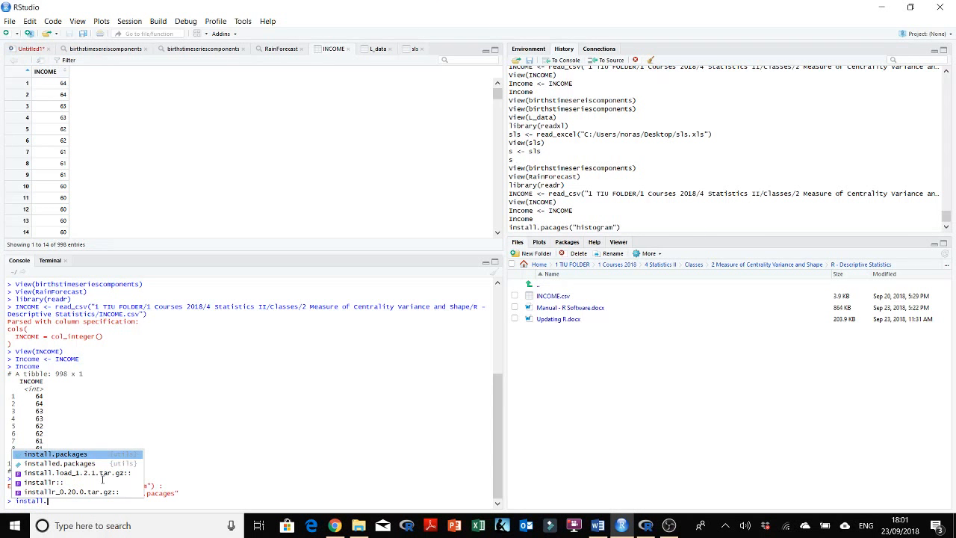
left_click(95, 455)
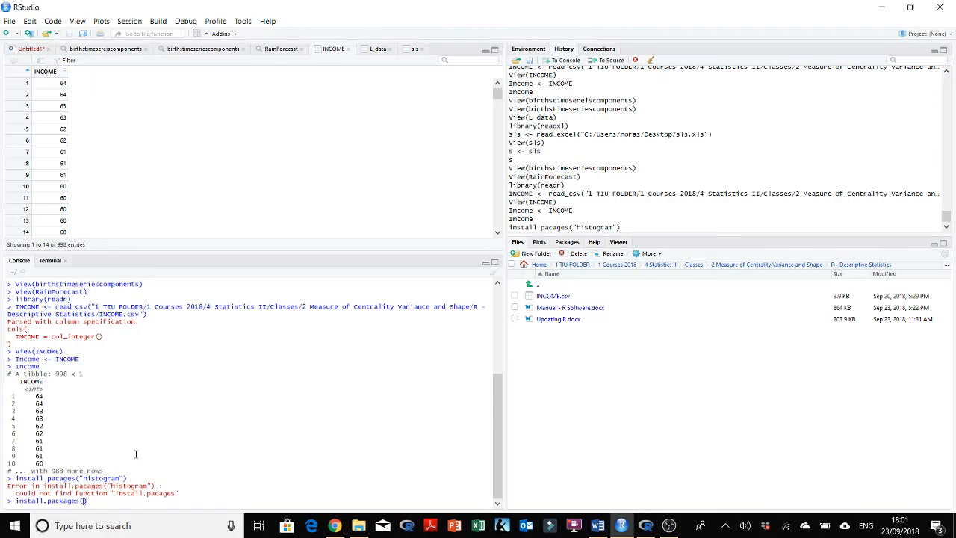
type("\"histogram")
key("Return")
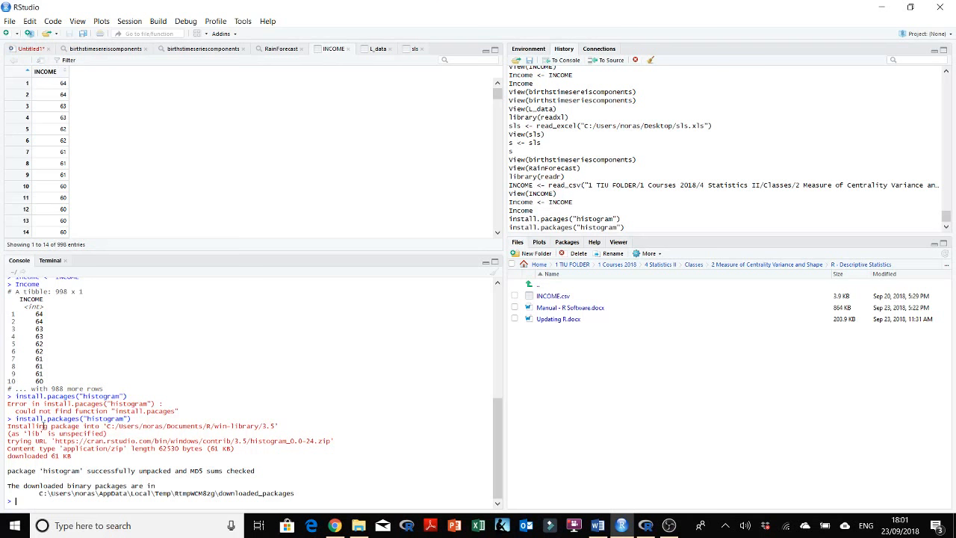
Step: Load the installed package by running library(histogram) in the console
type("libr")
type("ary")
type("(")
type("histog")
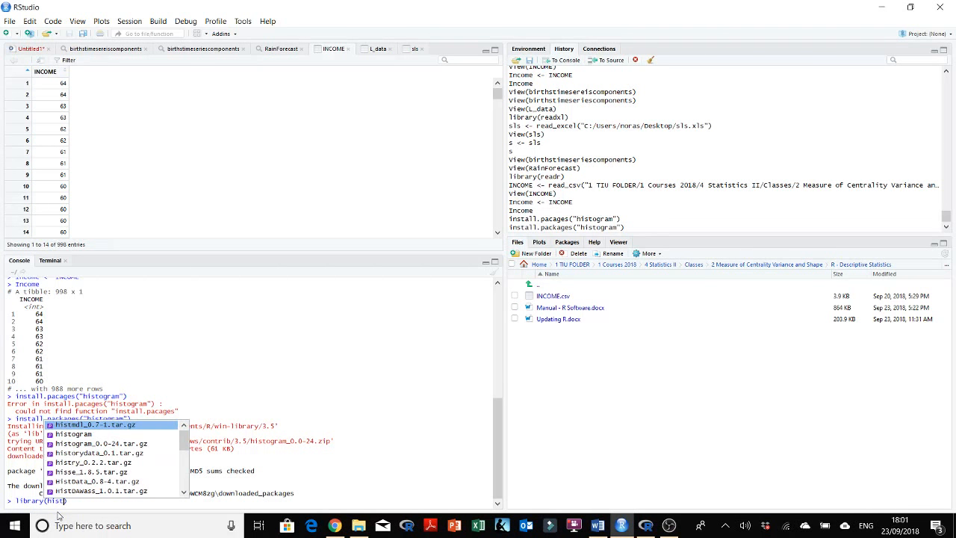
type("ram")
key("Return")
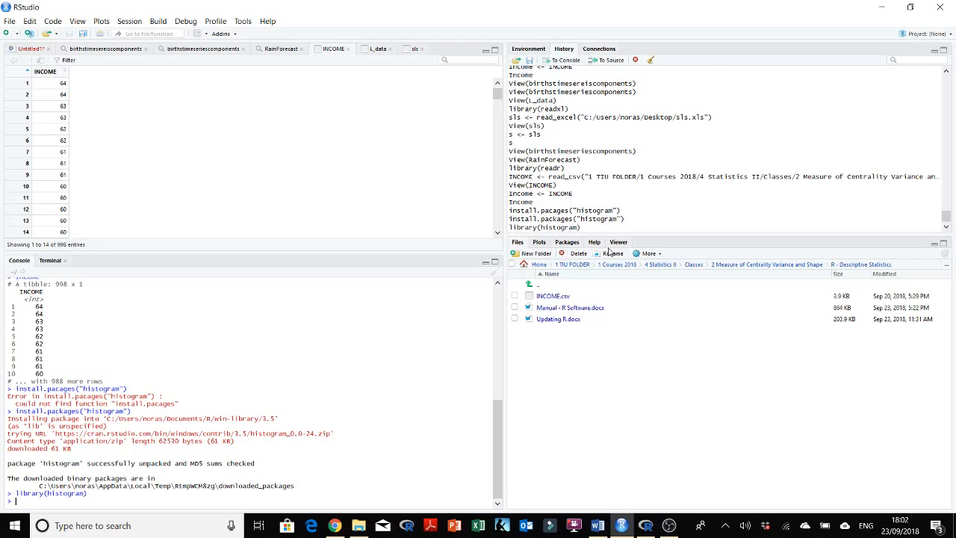
Step: Show the list of installed packages and load the cli package by running library(cli) in the console
left_click(567, 242)
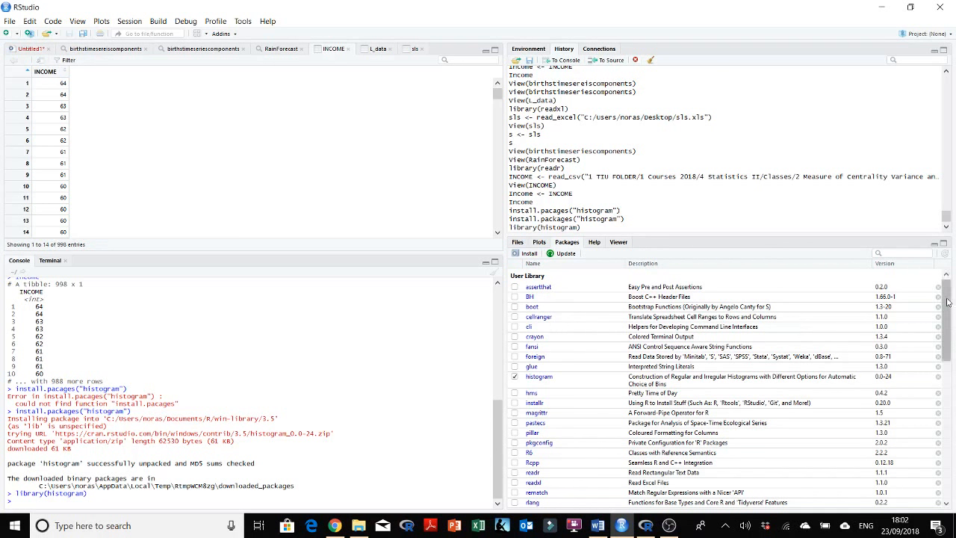
mouse_move(947, 301)
left_mouse_down()
mouse_move(943, 339)
mouse_move(939, 315)
left_mouse_up()
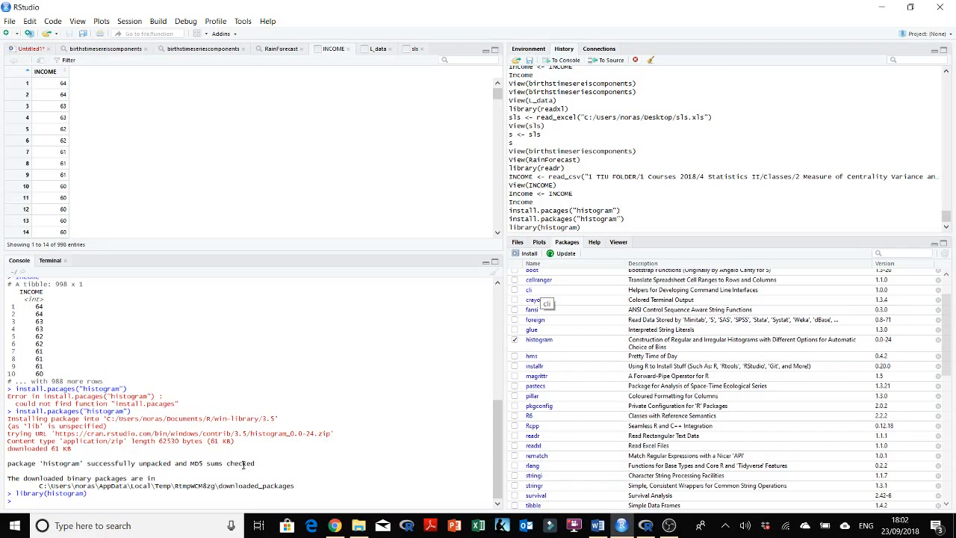
type("lib")
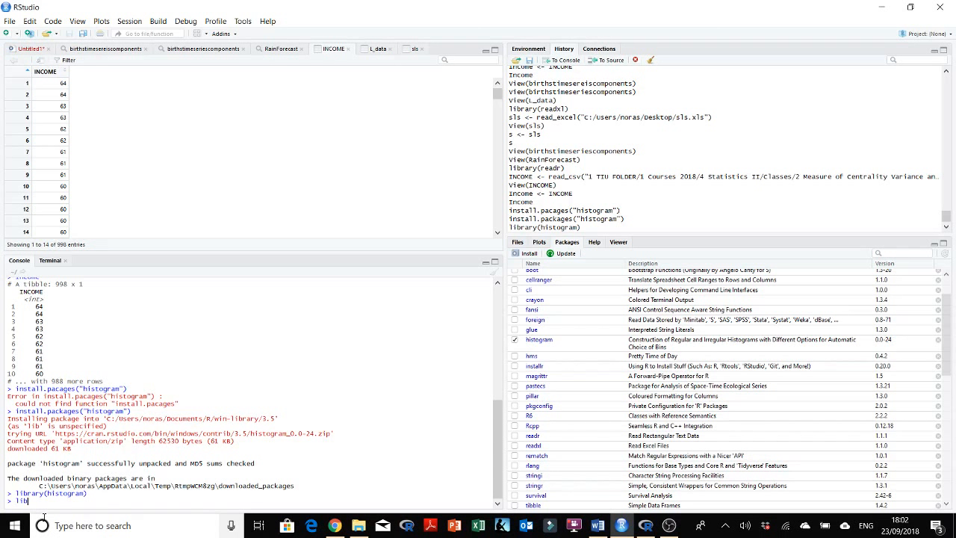
type("rary(cli")
key("Return")
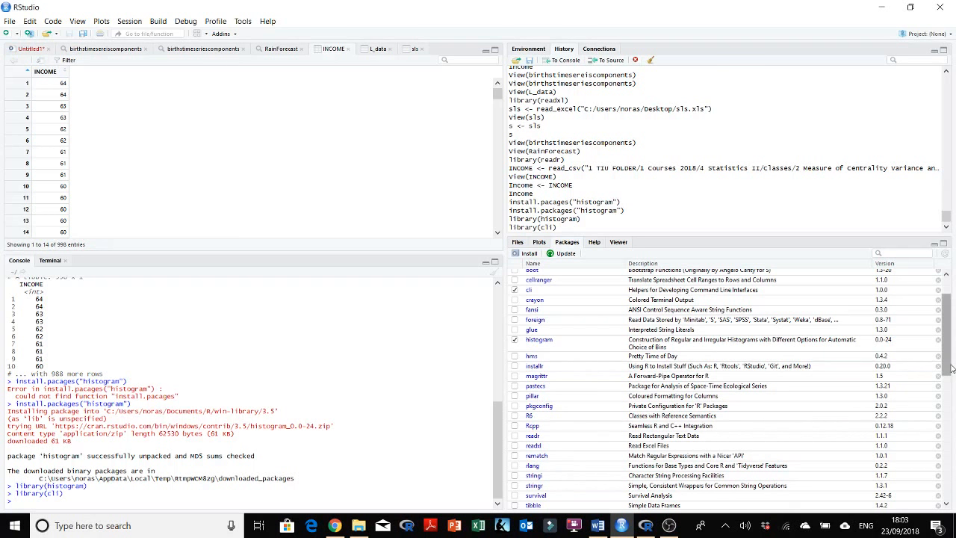
scroll(950, 366, "up", 2)
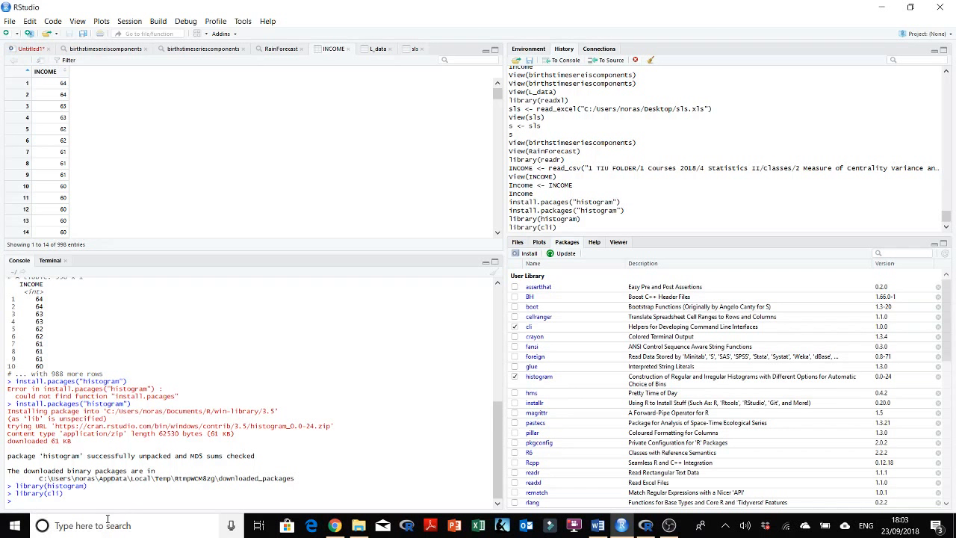
Step: Switch to the manual in Word and review the page 2 instructions for reading a CSV file with file.choose() in RStudio
left_click(605, 528)
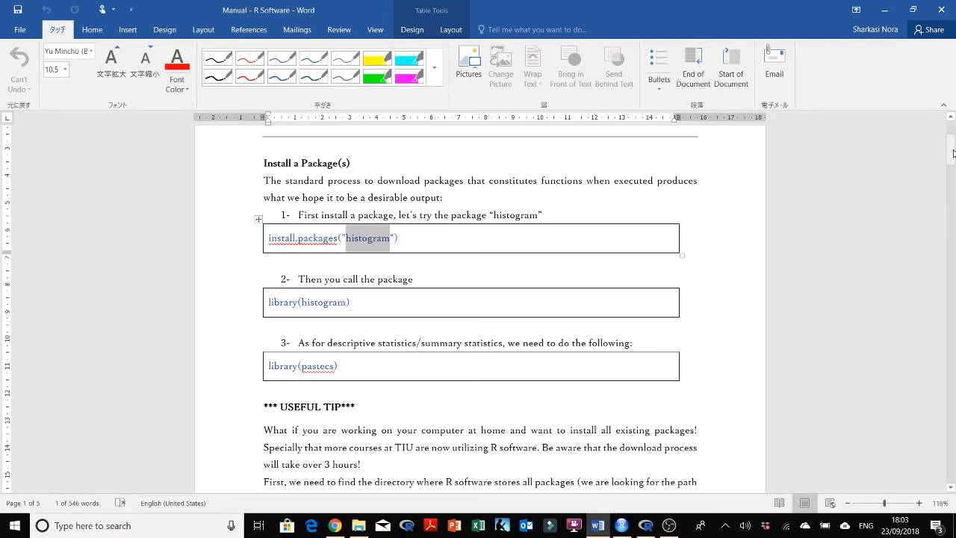
left_click_drag(953, 153, 929, 257)
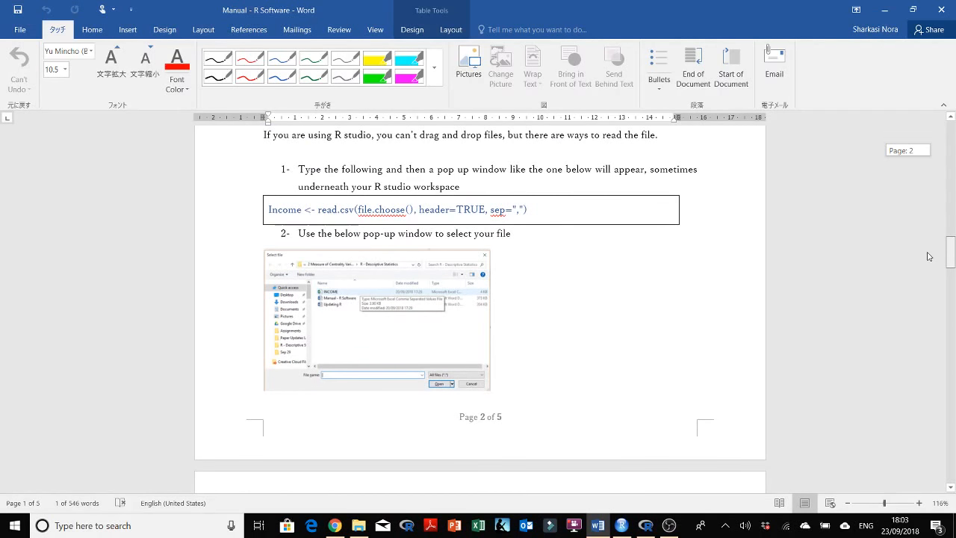
left_click_drag(929, 256, 929, 256)
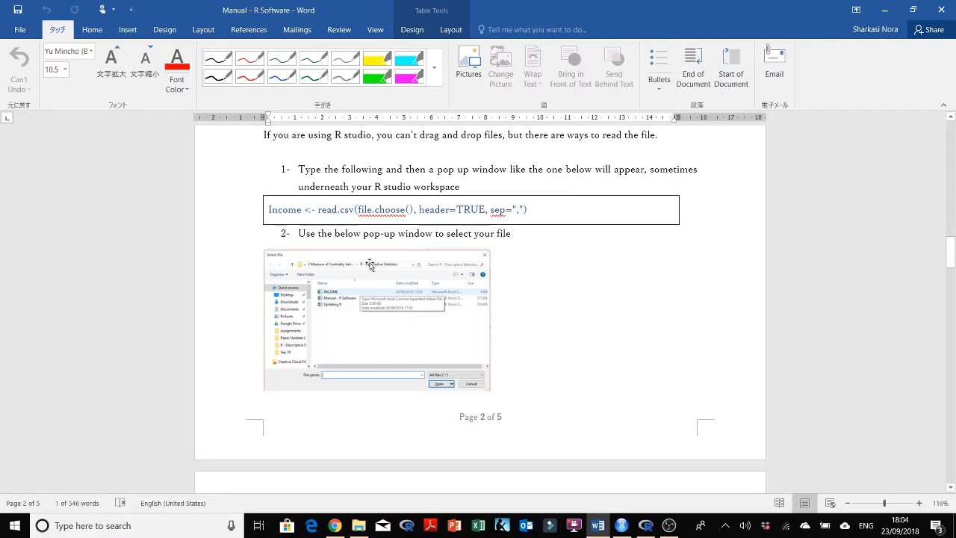
left_click(532, 210)
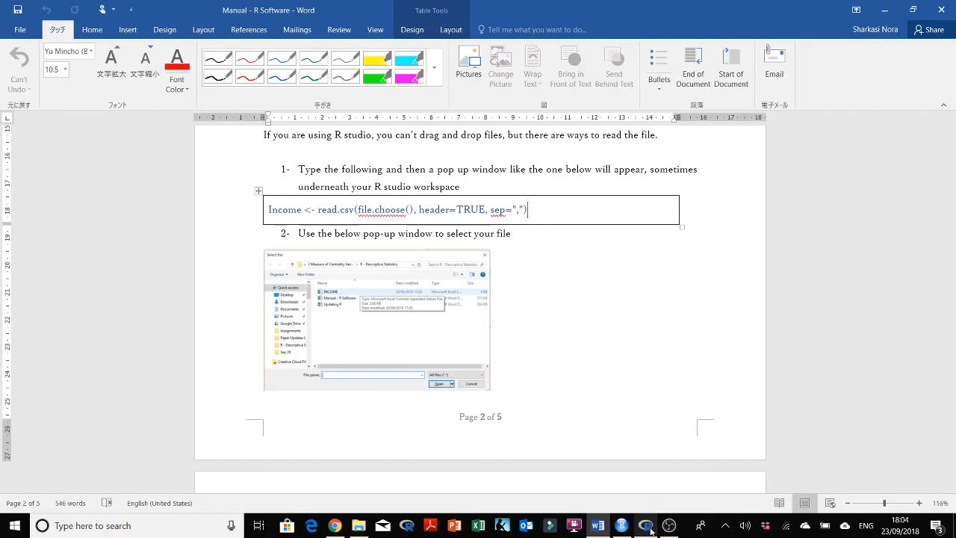
Step: Switch to RStudio and begin the console command Income <- read.csv(file.choose(), header, checking the syntax against the Word manual
left_click(622, 526)
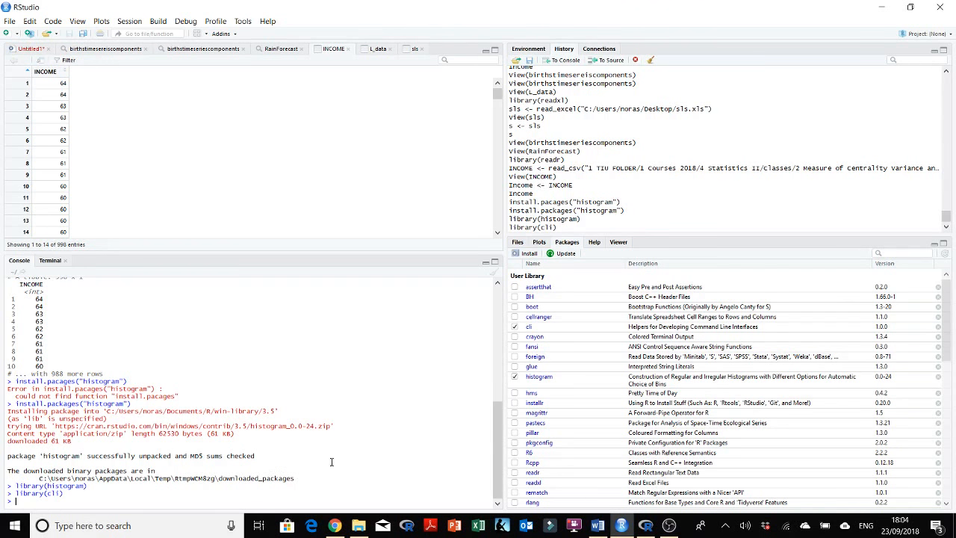
type("me <- read.csv")
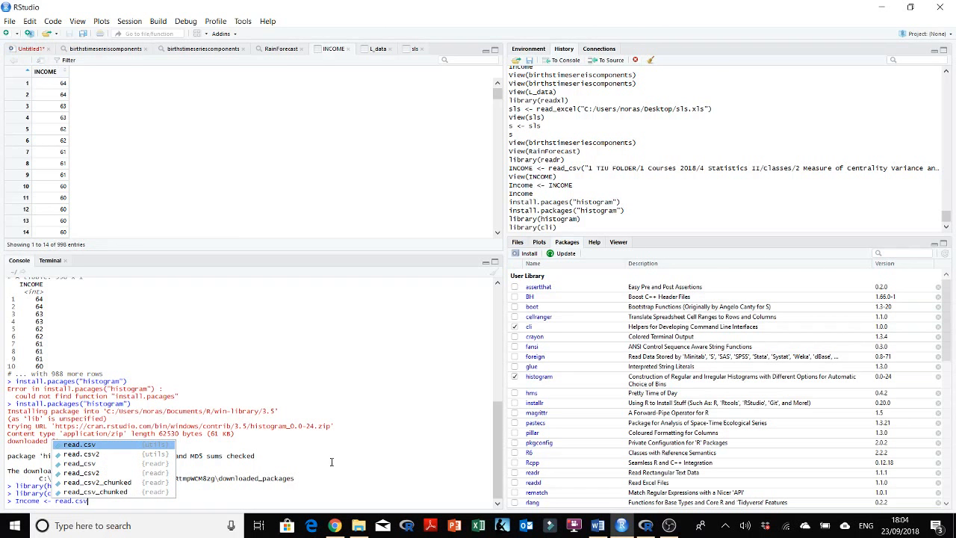
key("Return")
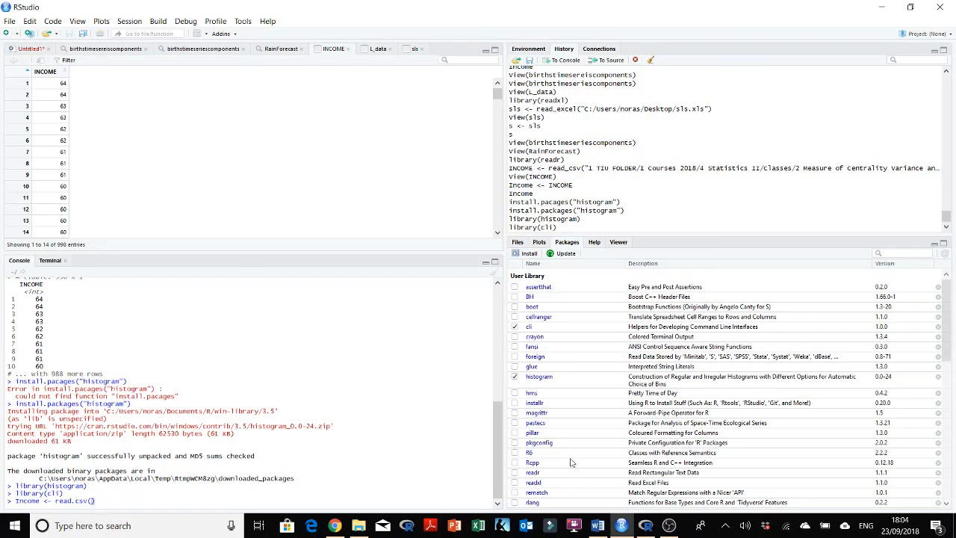
left_click(599, 528)
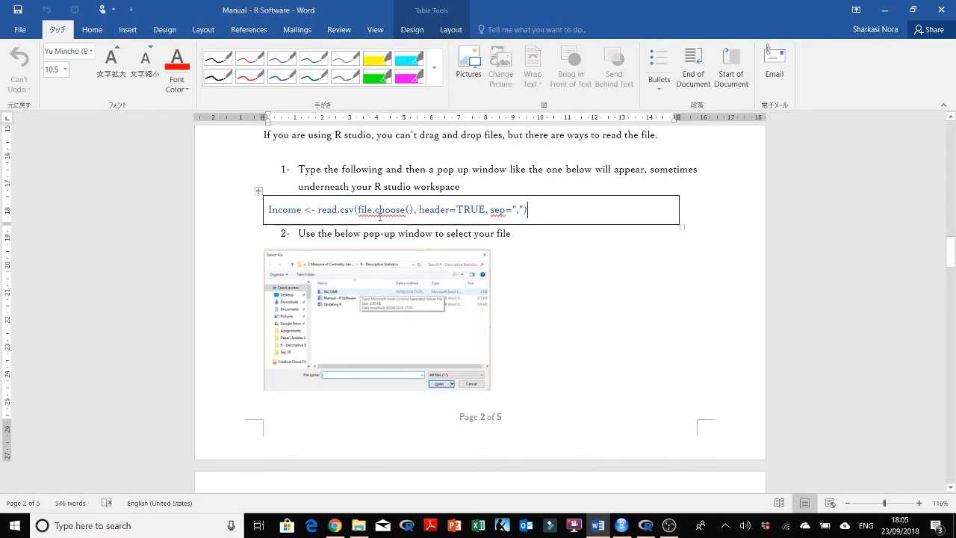
left_click(883, 10)
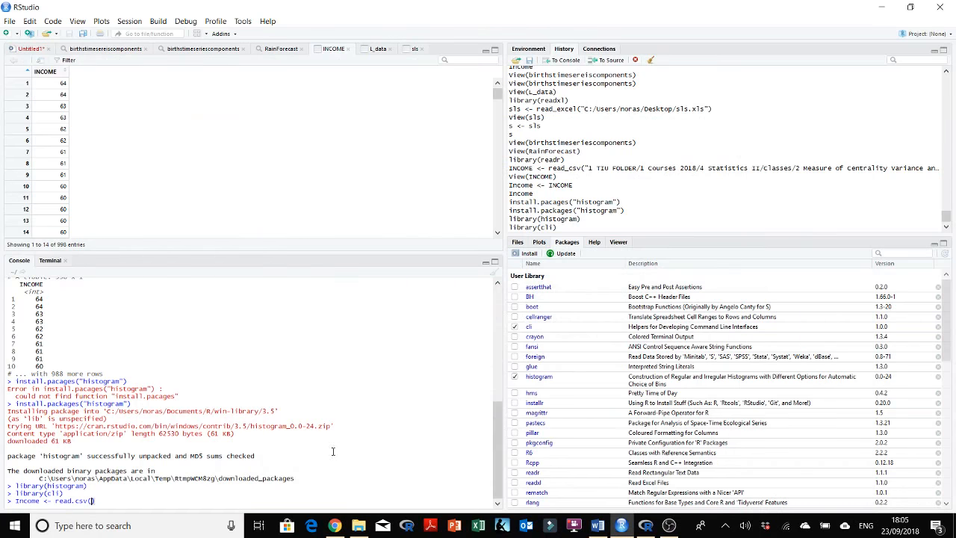
type("file.choose(")
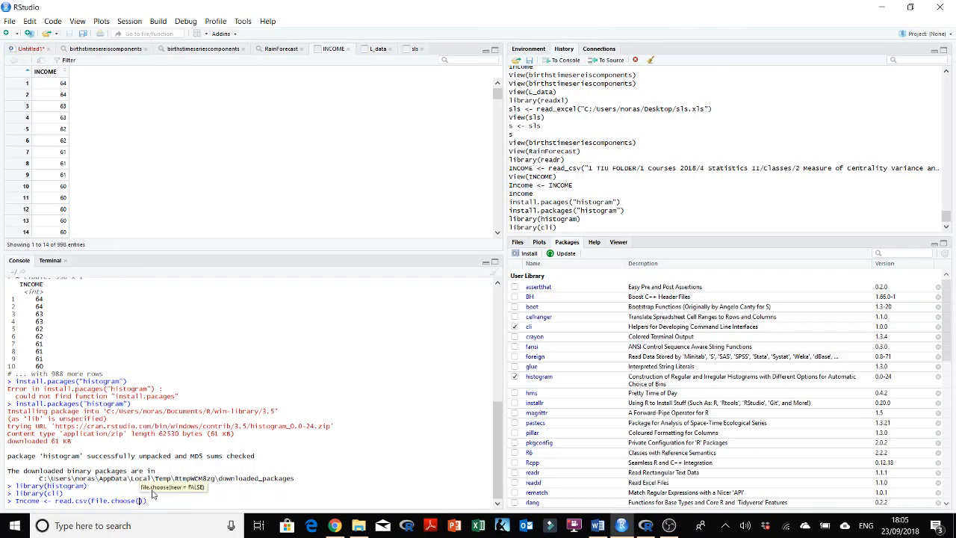
left_click(157, 493)
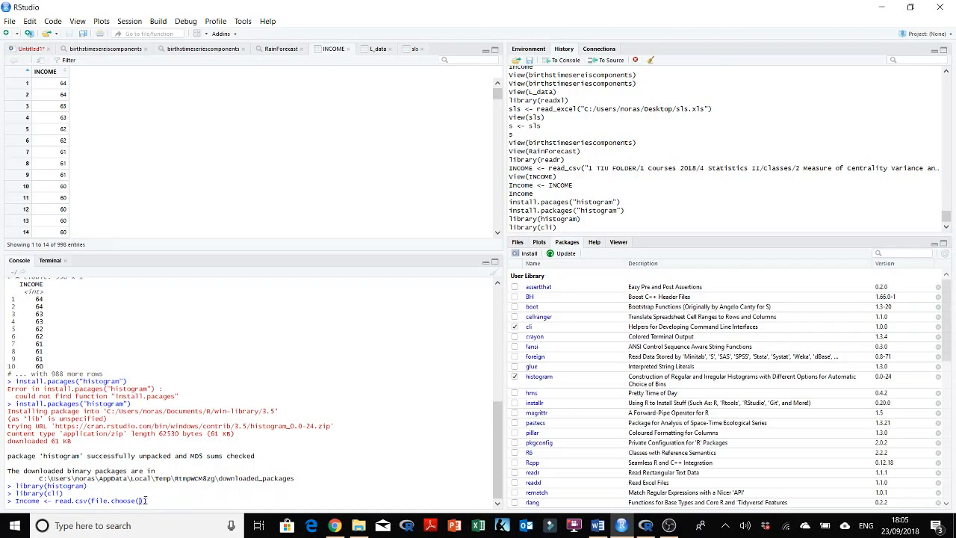
type(", header")
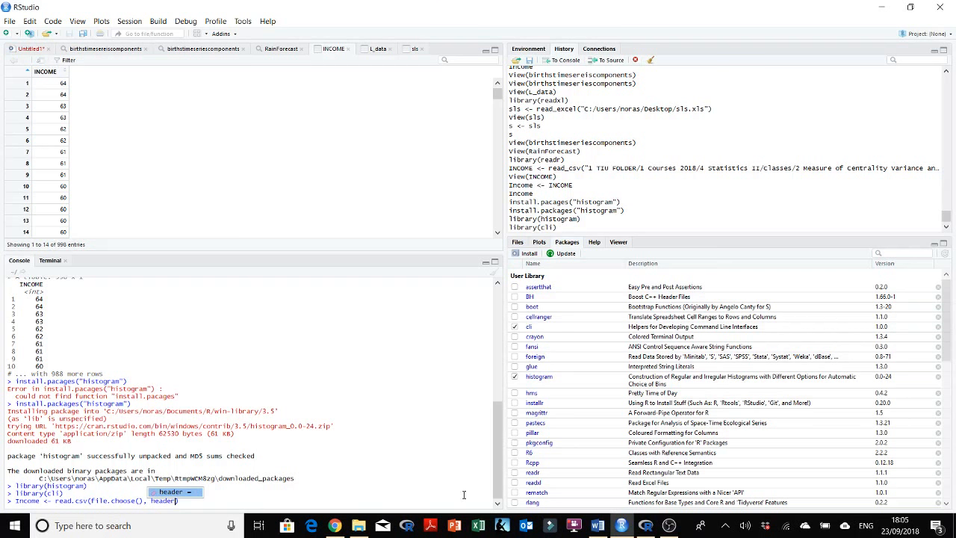
Step: Complete the read.csv command with header=TRUE and sep = "," as in the manual, run it, and choose the INCOME file
left_click(600, 526)
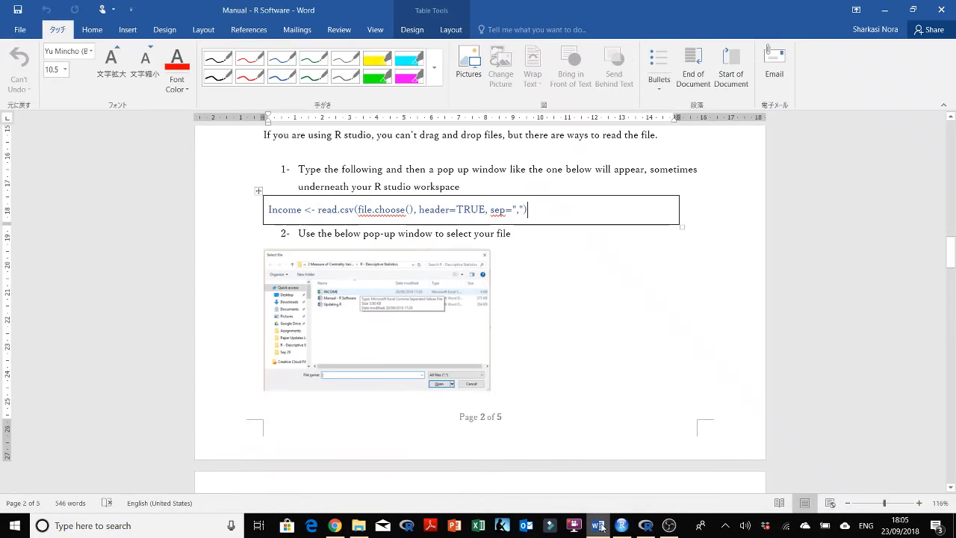
left_click(622, 526)
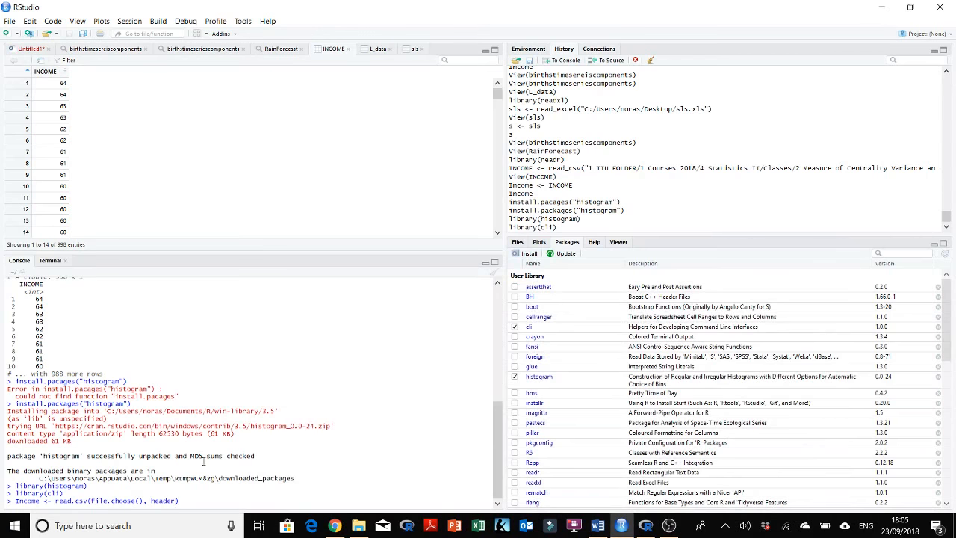
type("=TRUE, sep")
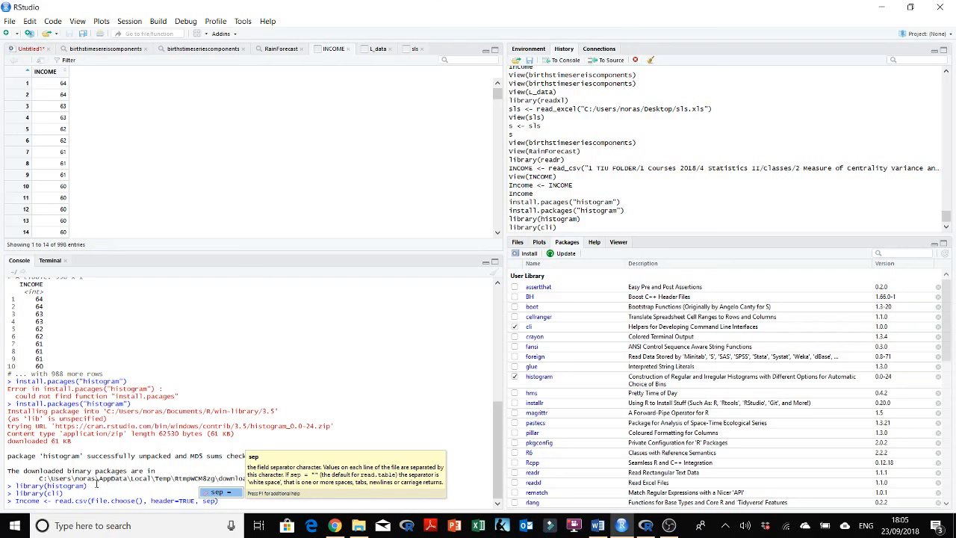
left_click(223, 492)
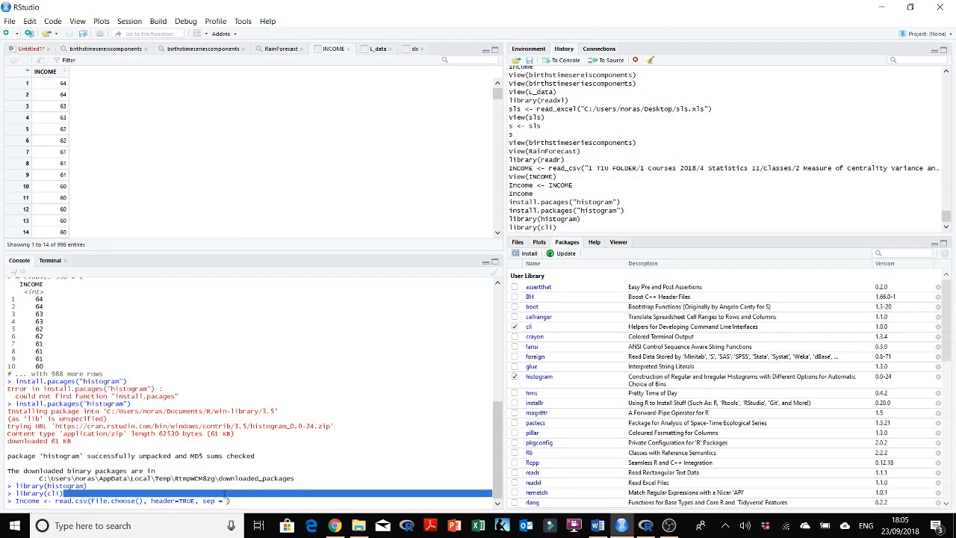
type("\"")
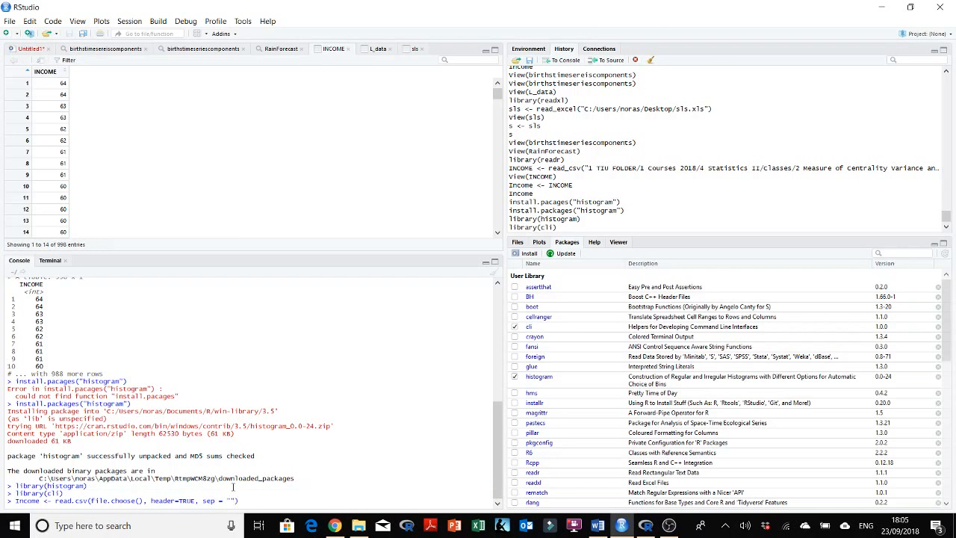
type(",\")")
key("Return")
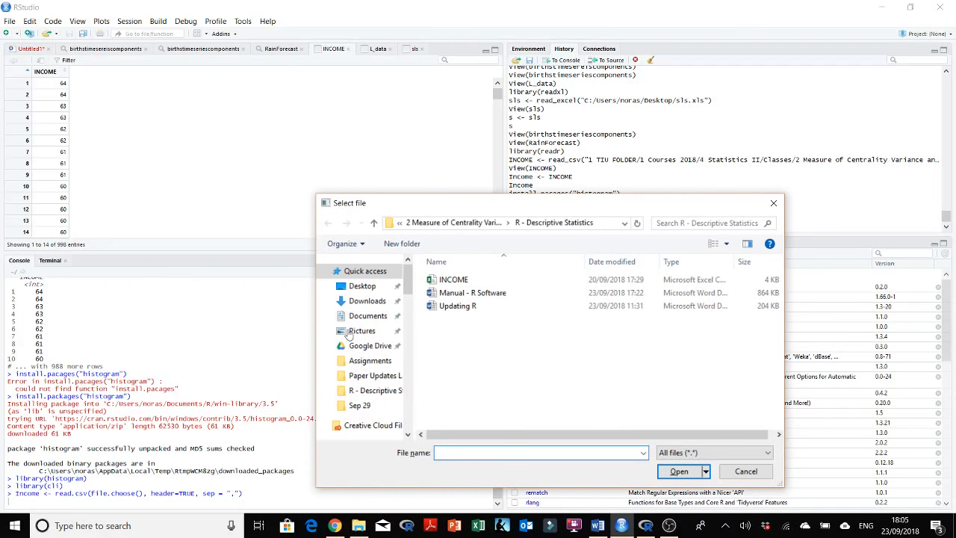
left_click(455, 286)
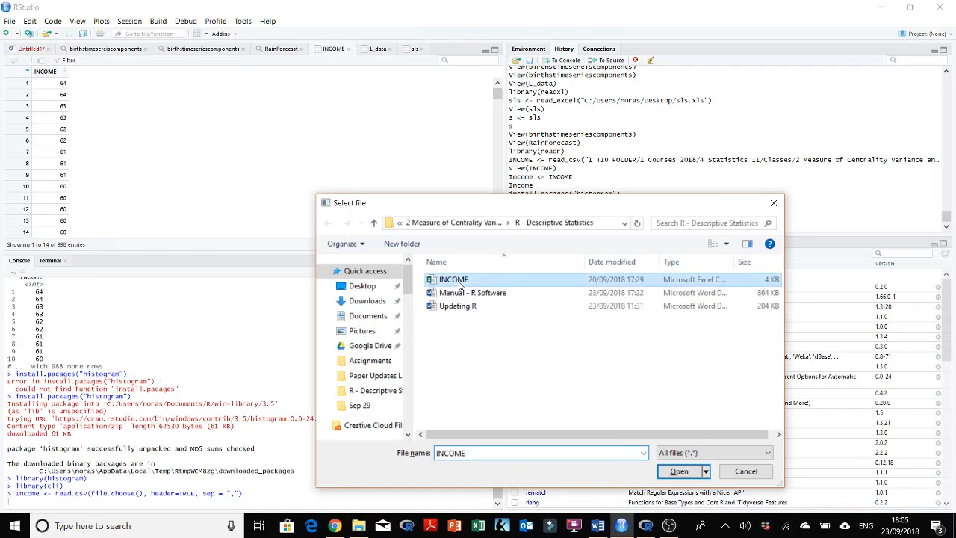
left_click(679, 472)
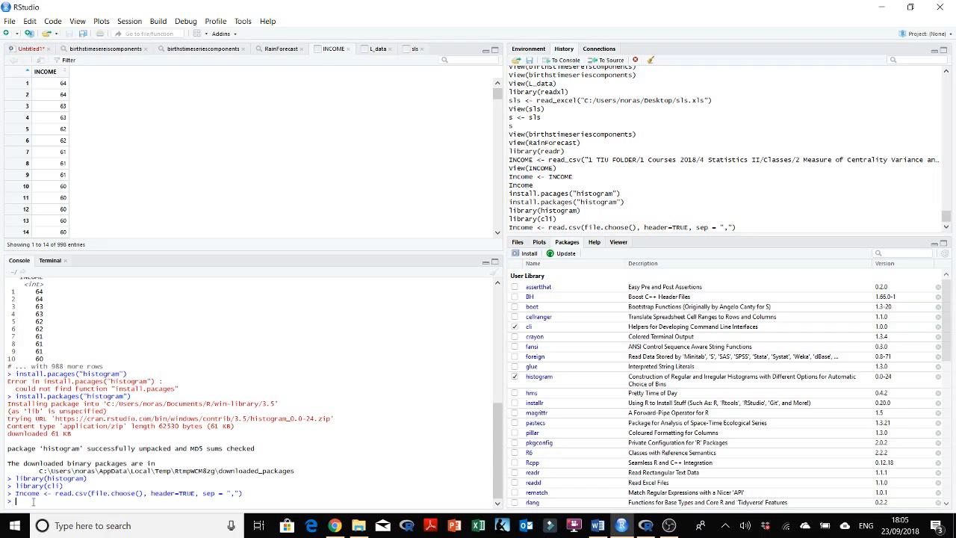
Step: Print the contents of Income in the console
type("ncome")
key("Escape")
key("Return")
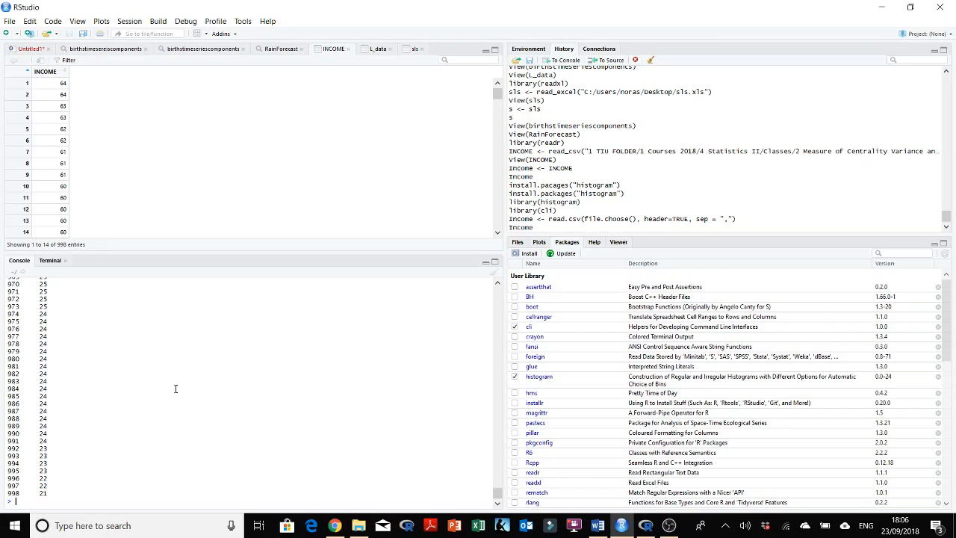
Step: Show the project files and examine the view and import options available for INCOME.csv
left_click(518, 241)
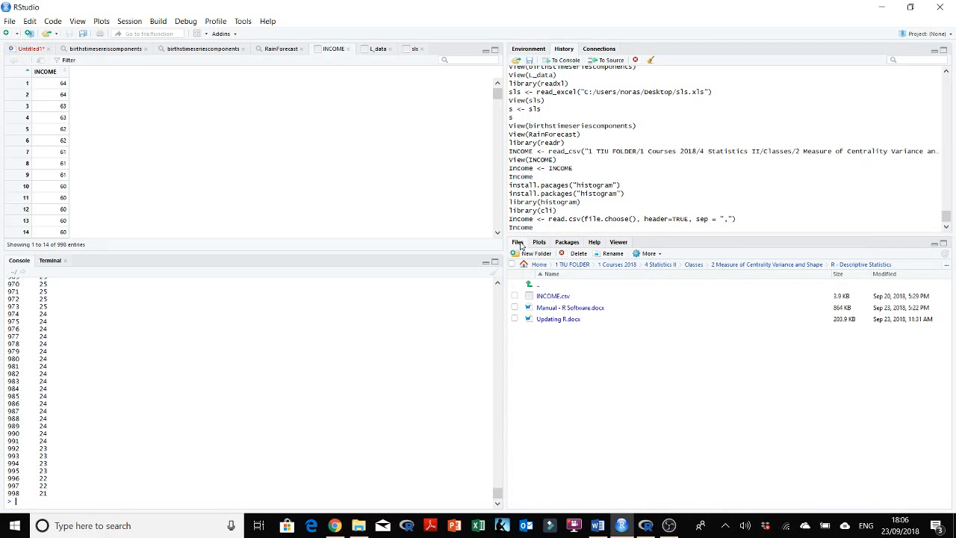
left_click(550, 299)
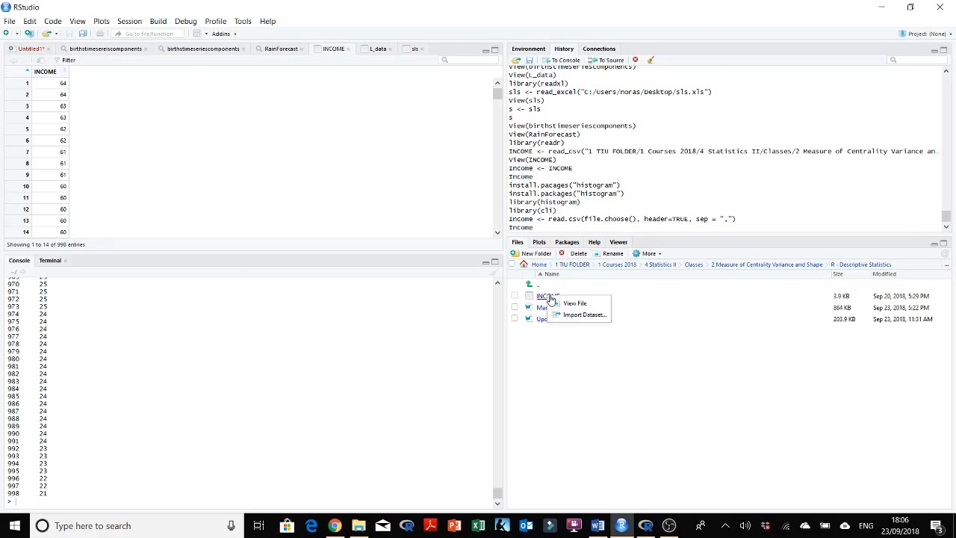
left_click(515, 243)
left_click(552, 297)
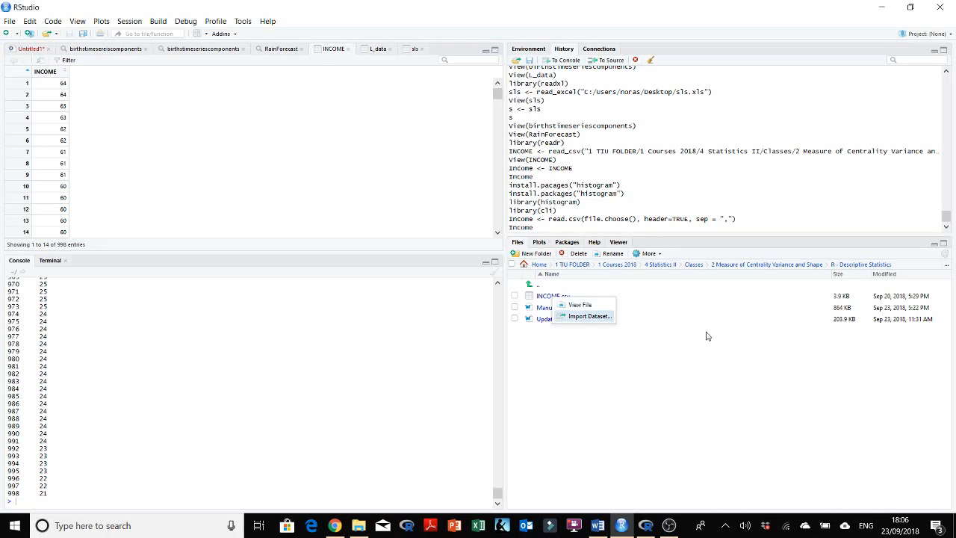
left_click(525, 310)
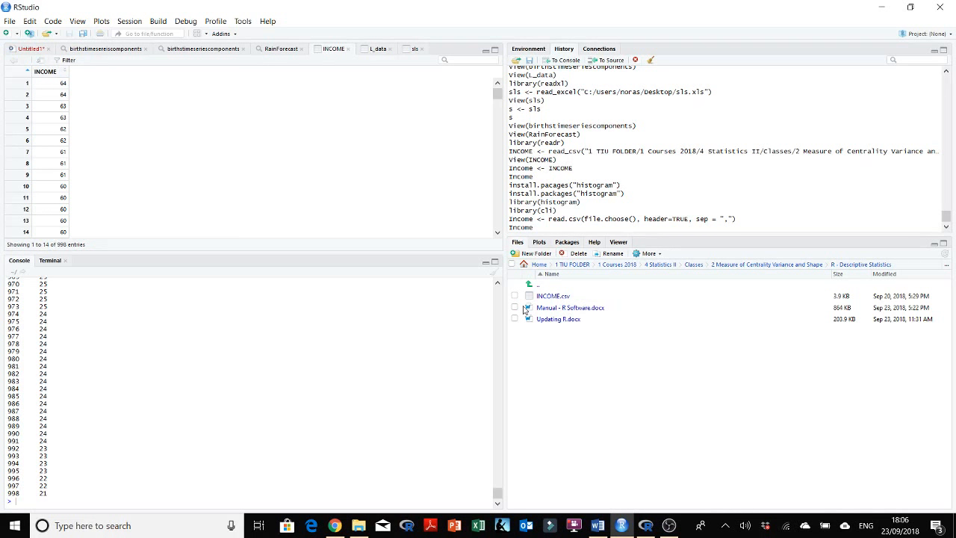
Step: Import the Excel file sls.xls from the Desktop as the dataset sls, keeping the default import options
left_click(11, 22)
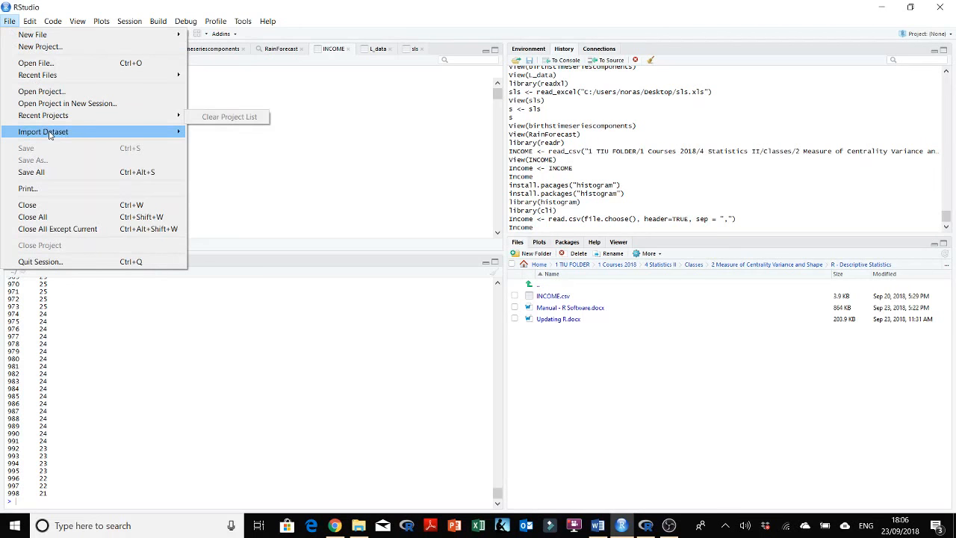
mouse_move(62, 135)
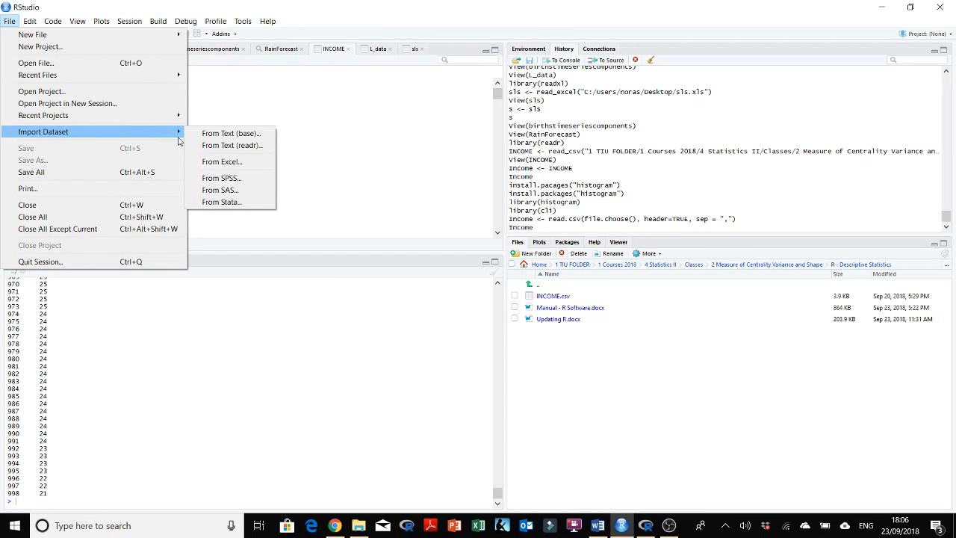
left_click(242, 162)
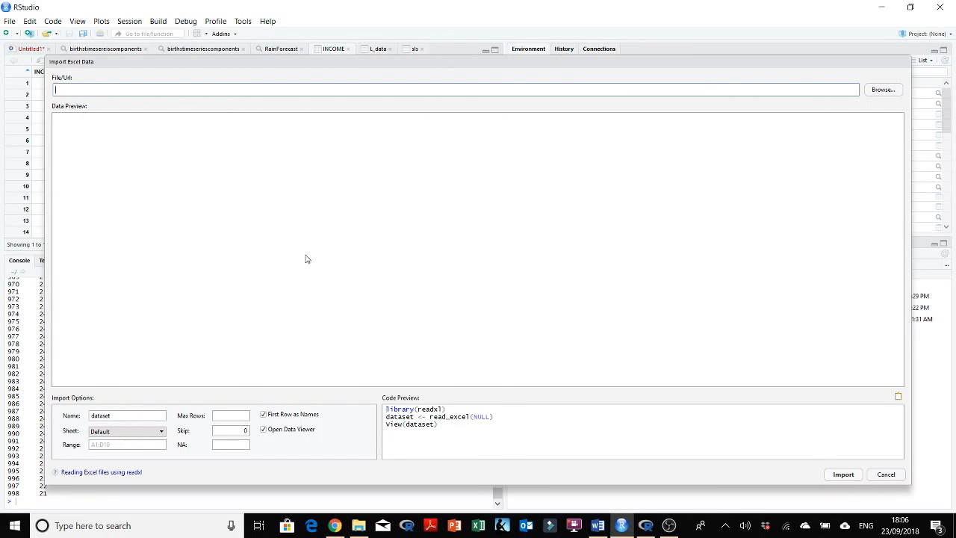
left_click(883, 90)
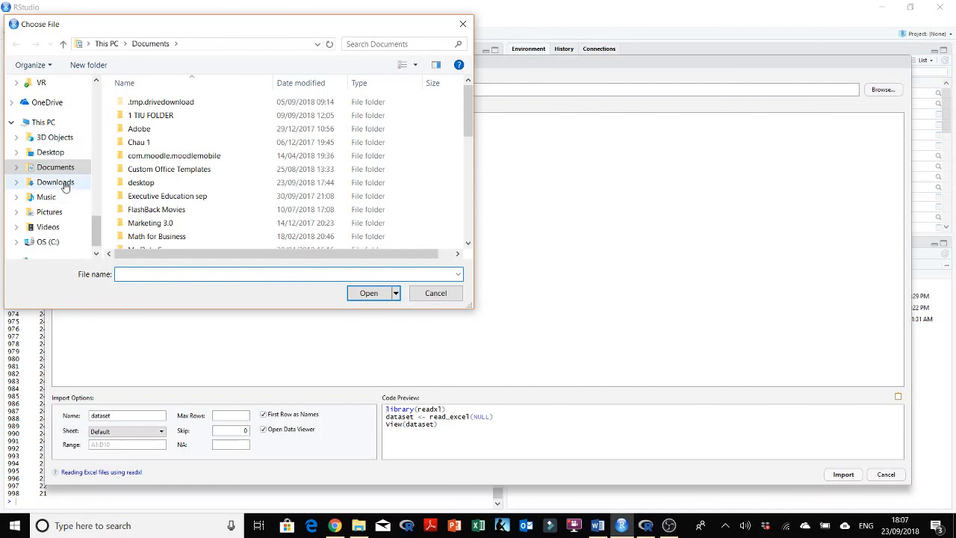
left_click(51, 152)
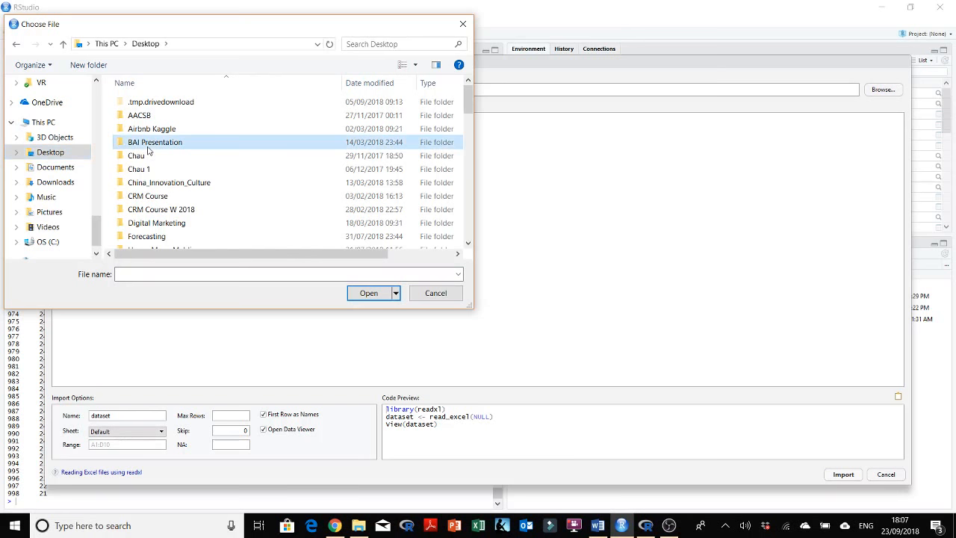
scroll(148, 152, "down", 10)
left_click(146, 175)
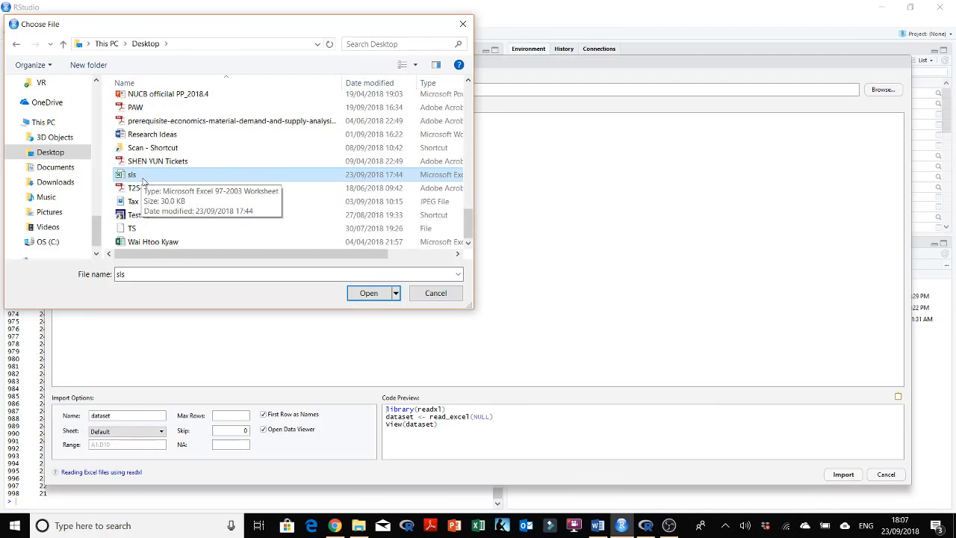
double_click(144, 177)
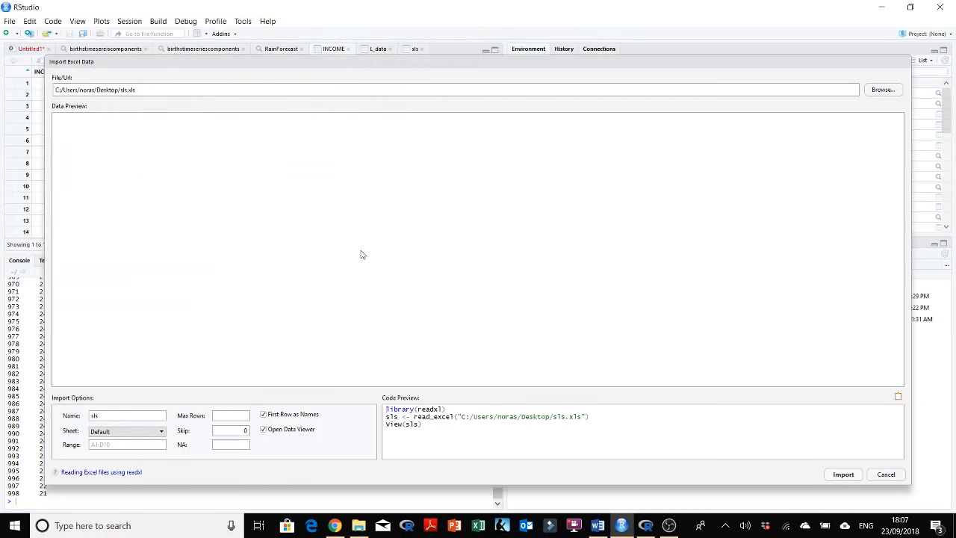
left_click(842, 475)
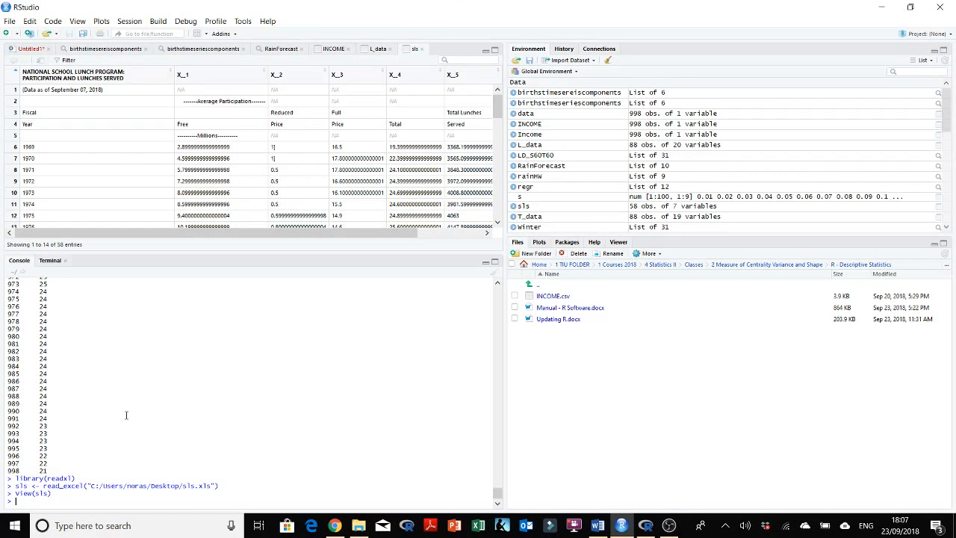
Step: Assign the imported data to s by running s <- sls, and print s in the console
type("<- sls")
key("Return")
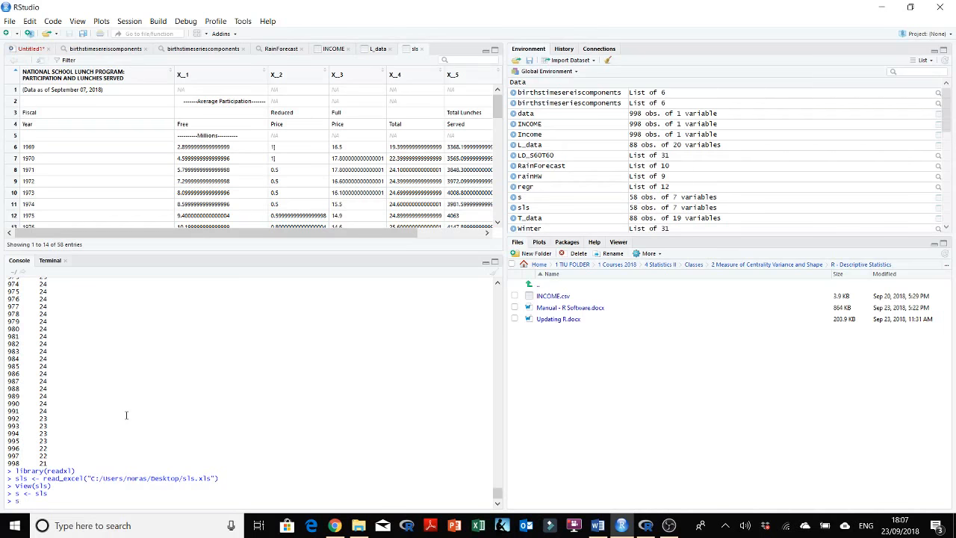
type("s")
key("Return")
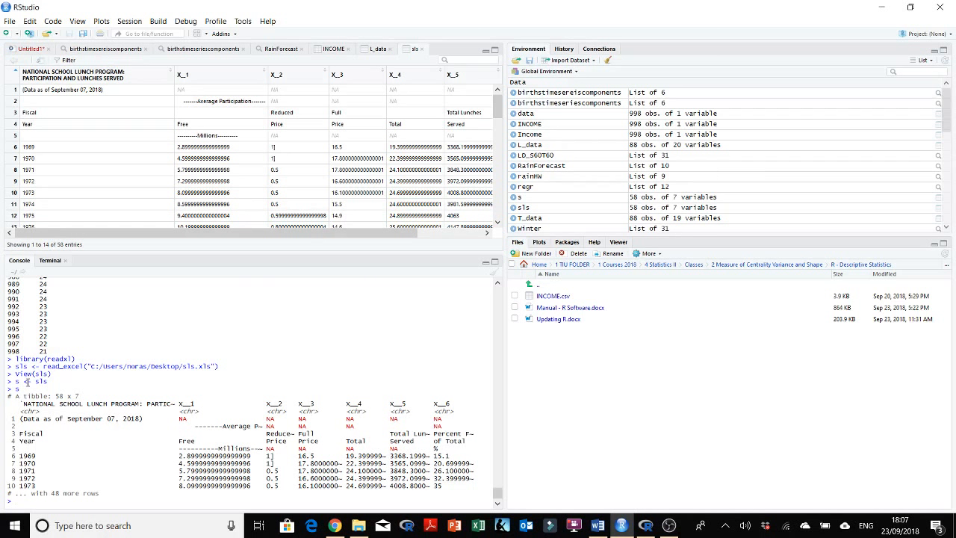
Step: Review the available dataset import sources and the console commands that assign and print s
left_click(10, 21)
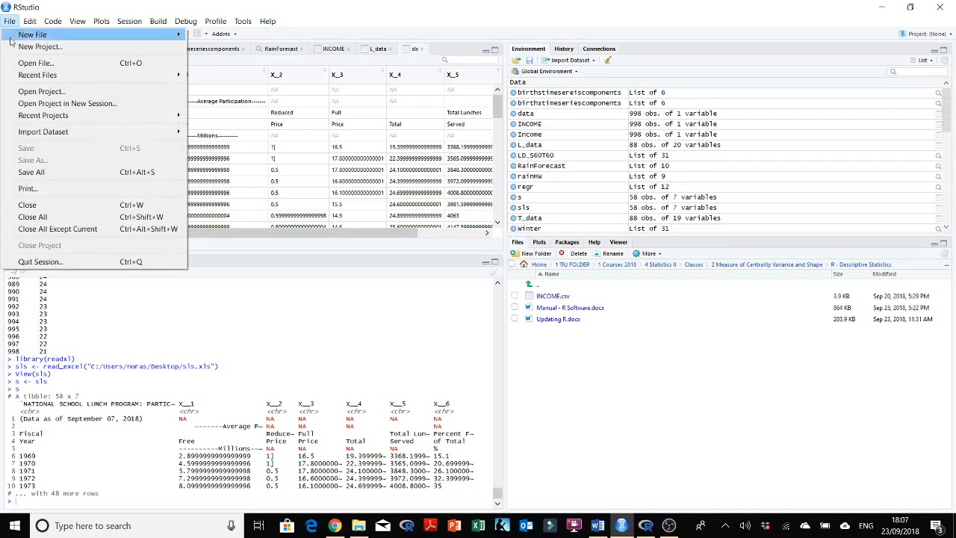
mouse_move(51, 134)
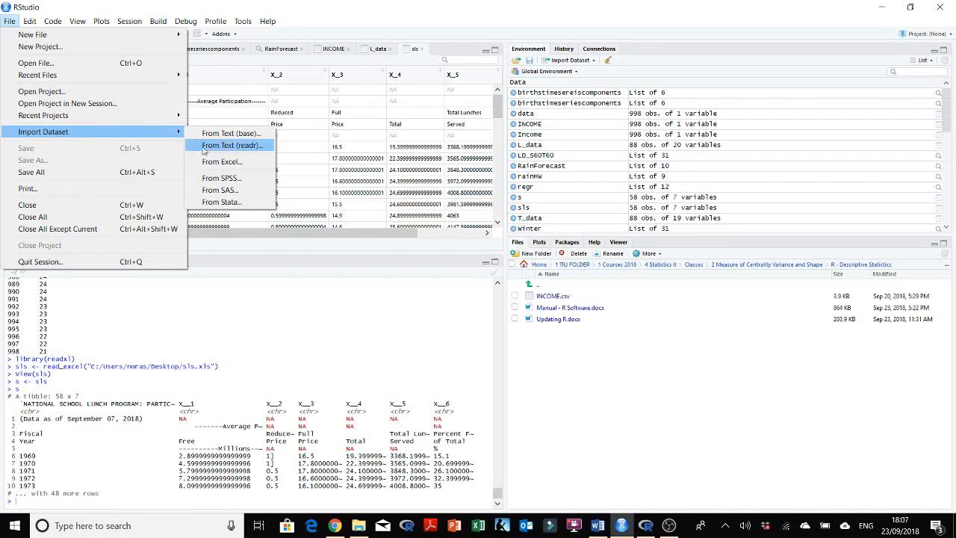
left_click(18, 388)
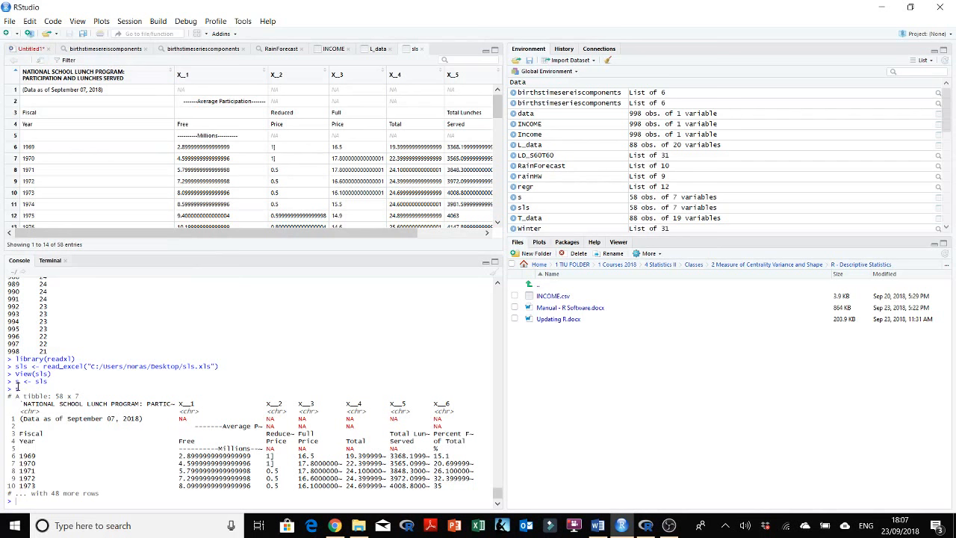
double_click(15, 381)
double_click(17, 389)
left_click(38, 505)
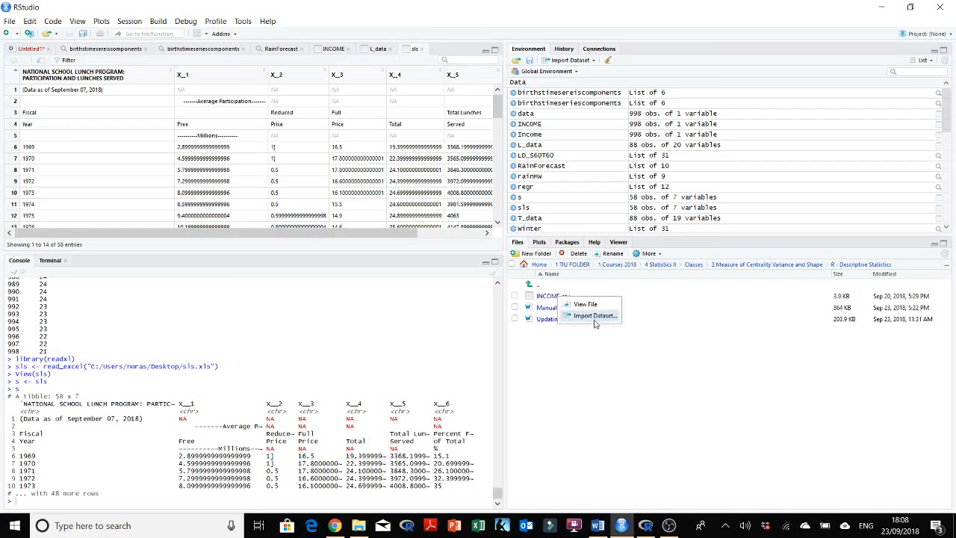
Step: Look through the file types that the Import Dataset command can read, and return to the console prompt
left_click(11, 23)
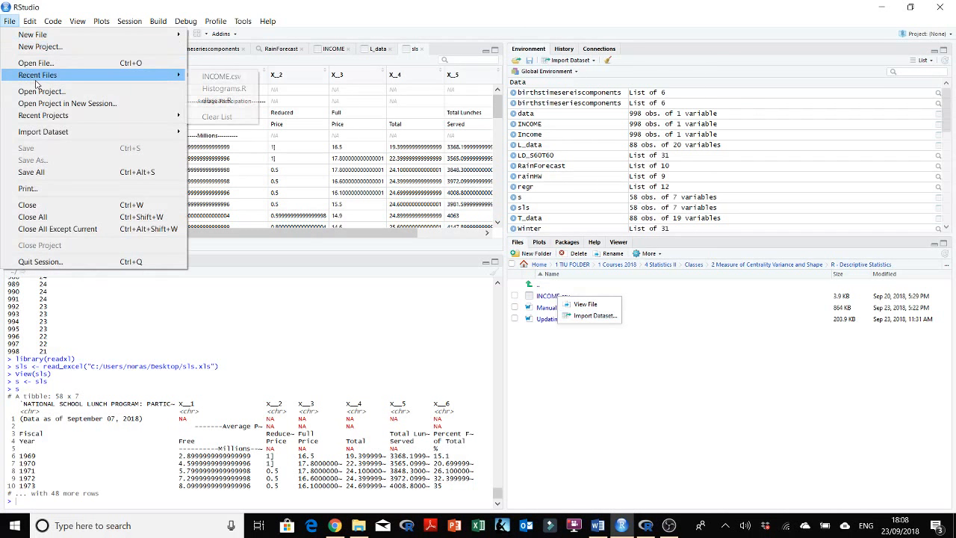
mouse_move(127, 133)
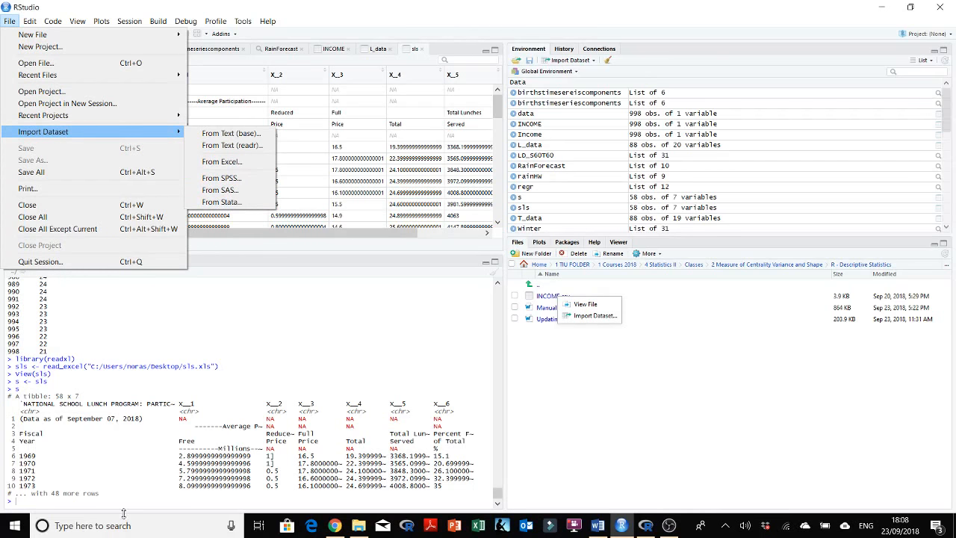
left_click(70, 504)
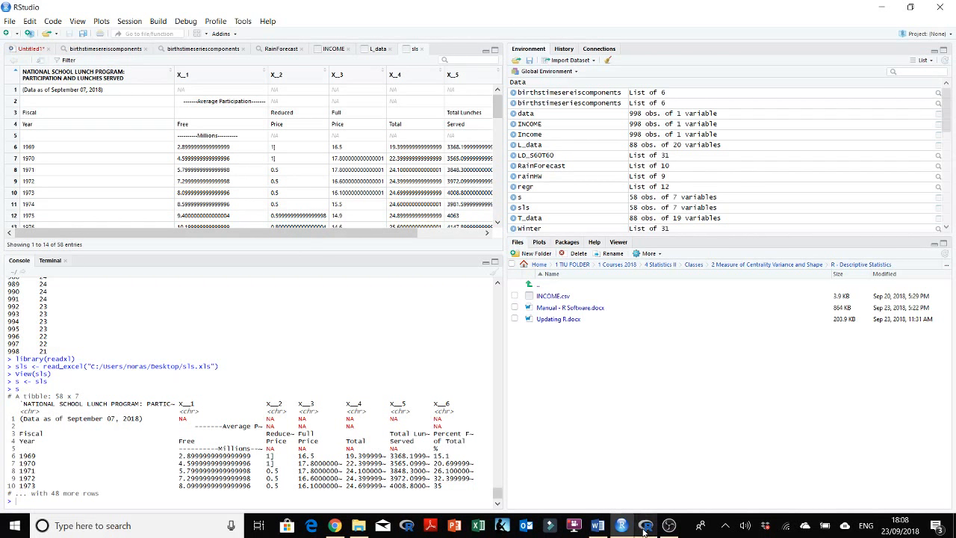
Step: Switch to the R Software manual in Word and review the read.csv command and the Descriptive Statistics instructions using pastecs and stat.desc(Income)
mouse_move(647, 528)
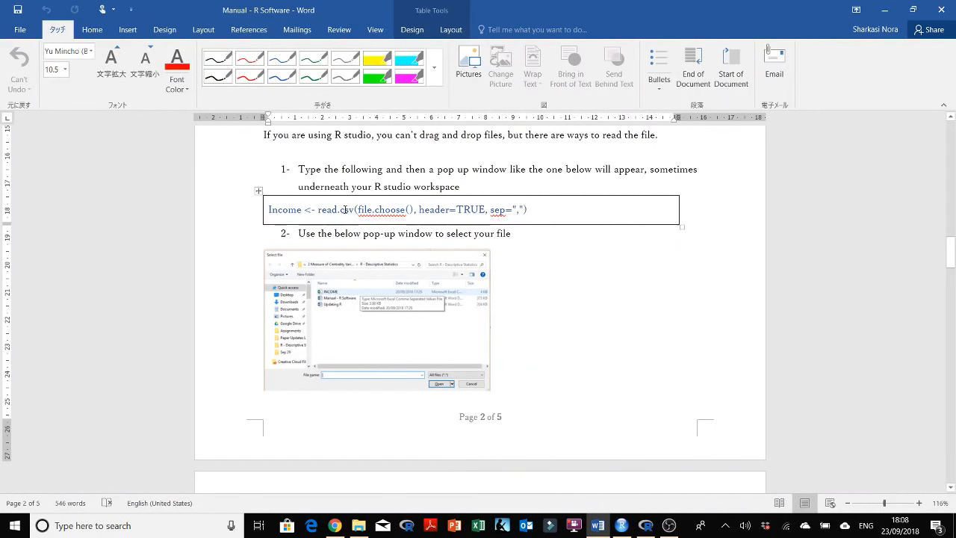
left_click_drag(534, 211, 265, 211)
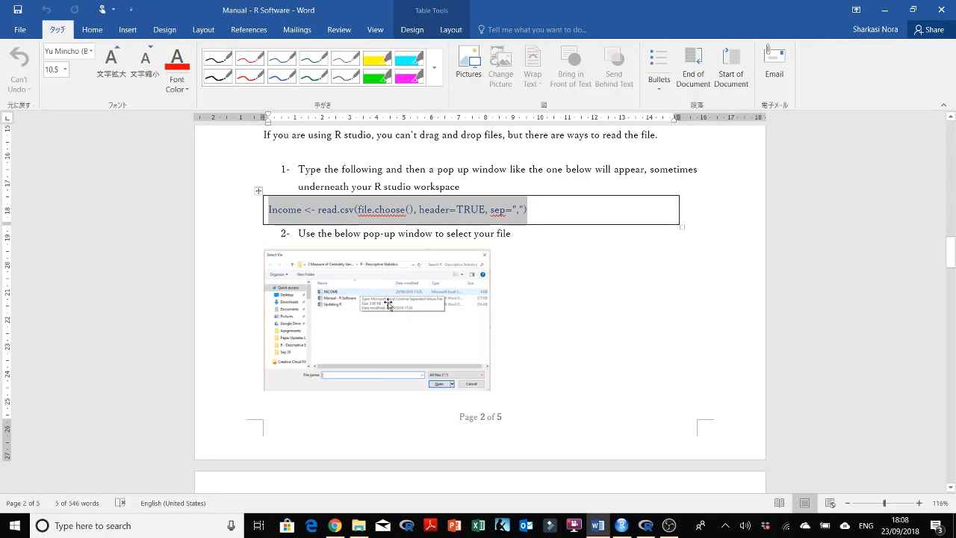
left_click_drag(953, 256, 946, 294)
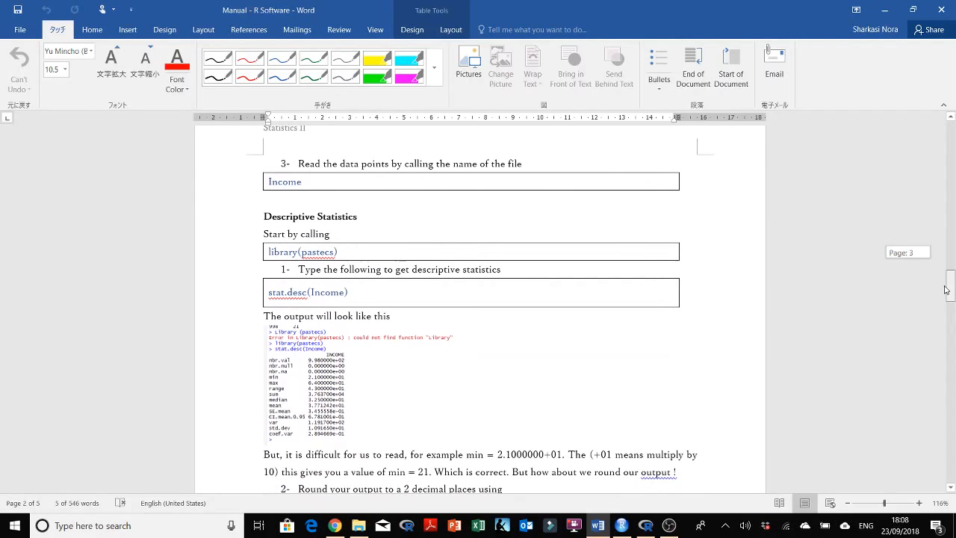
left_click(619, 527)
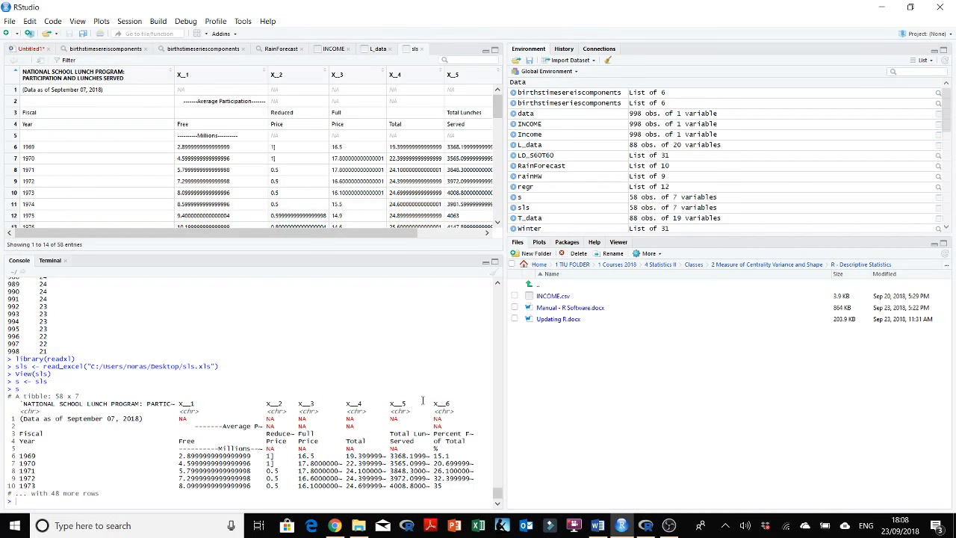
left_click(597, 526)
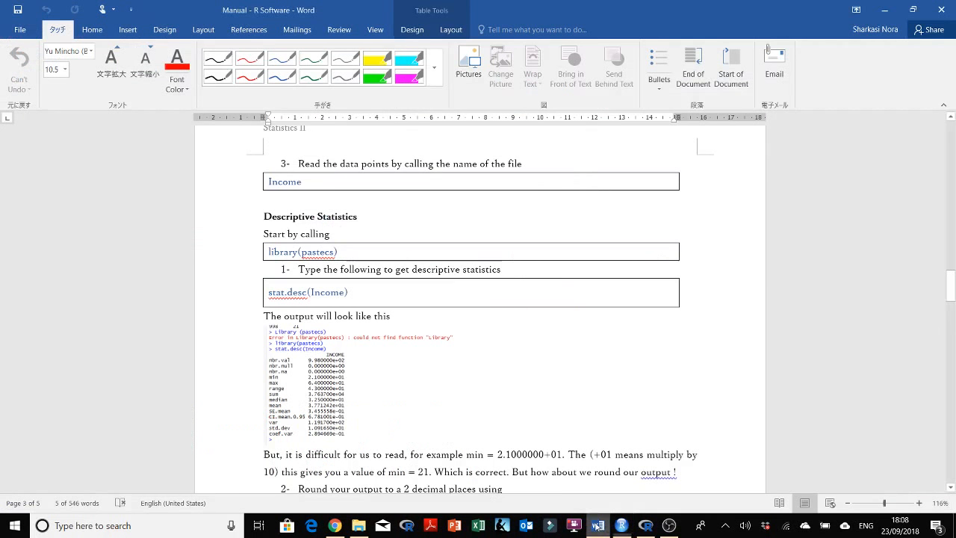